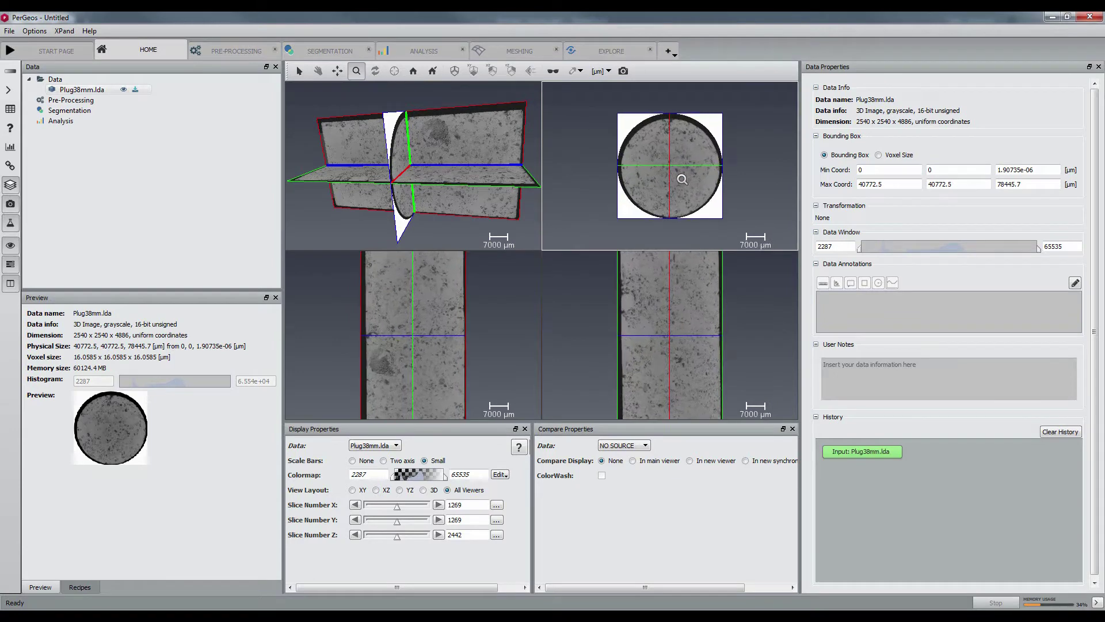
Zoom in and out on the Plug38mm.lda slice views to inspect them
scroll(682, 179, "up", 10)
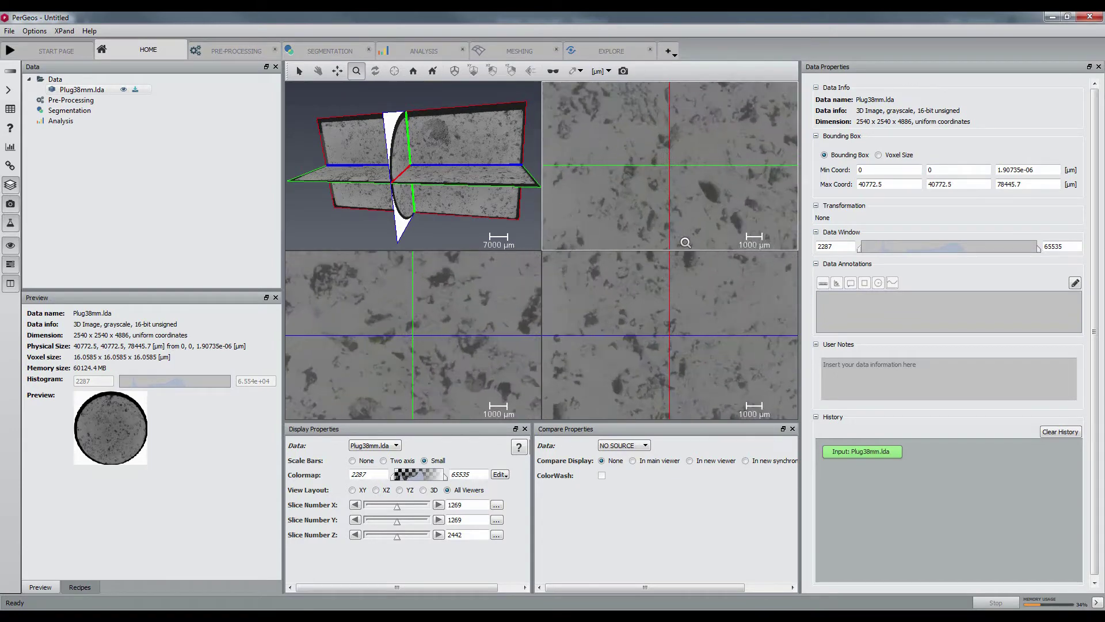
scroll(686, 242, "up", 3)
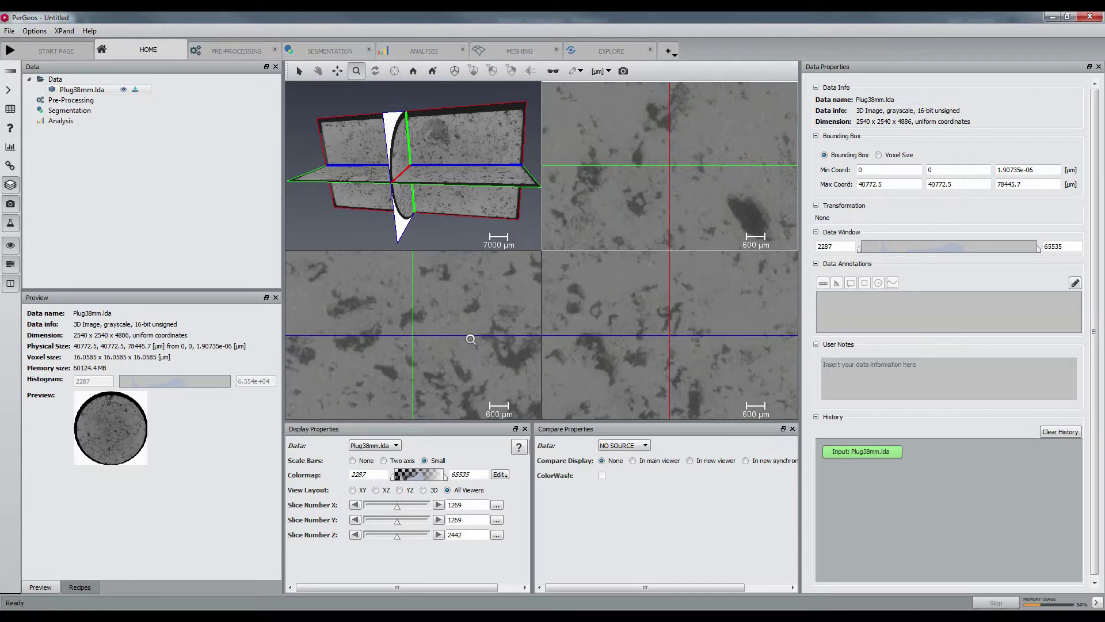
scroll(457, 333, "down", 5)
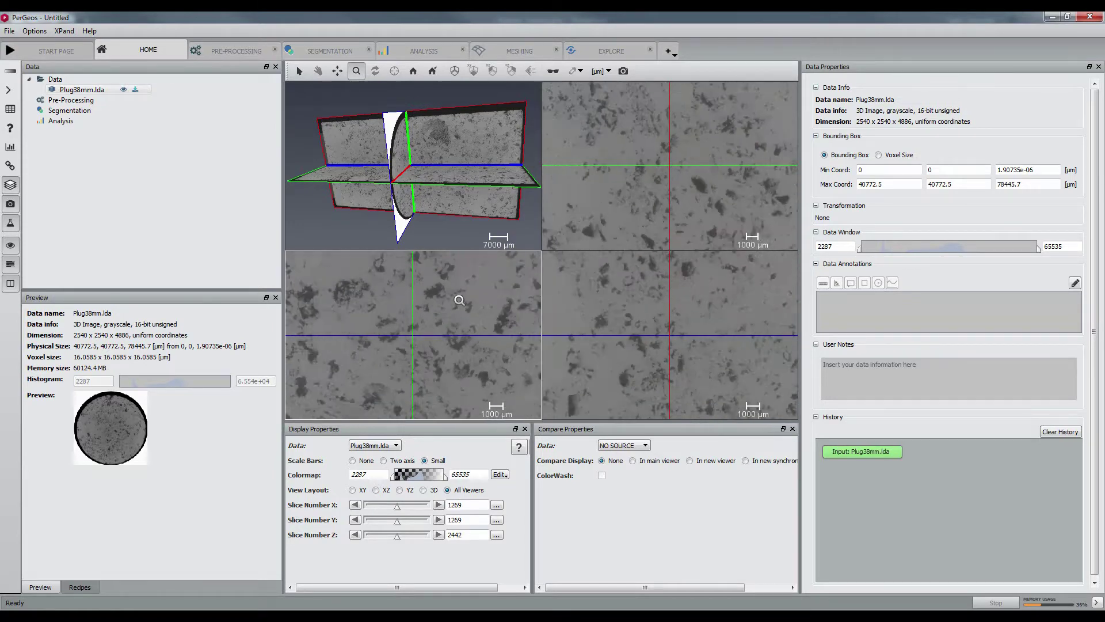
scroll(458, 273, "down", 1)
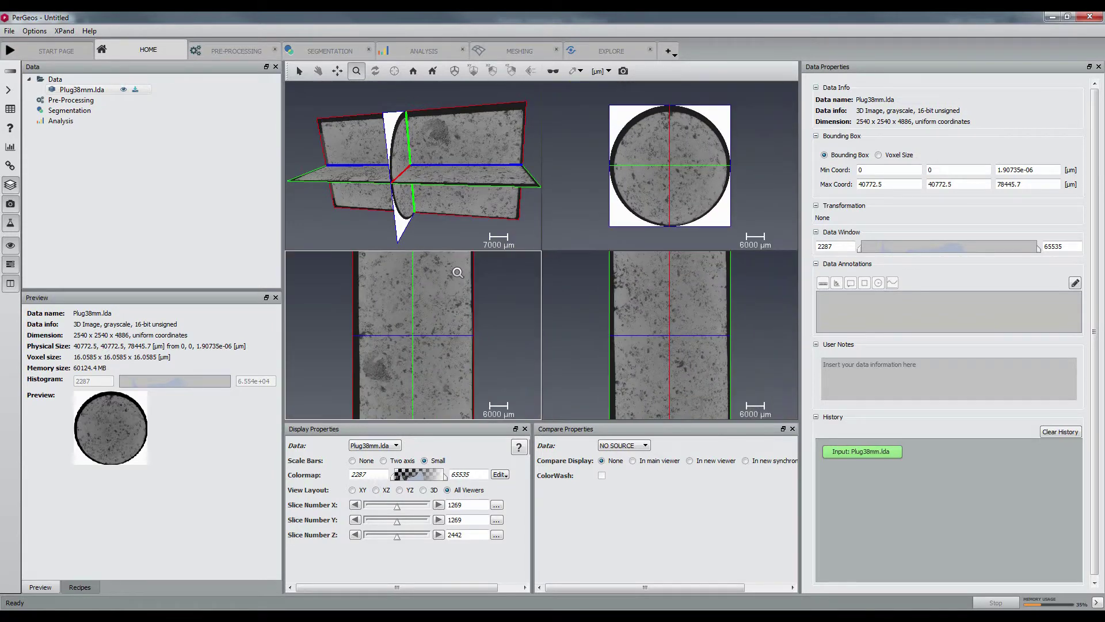
Start Extract Subvolume on the plug and extend it to maximum width and height
left_click(236, 50)
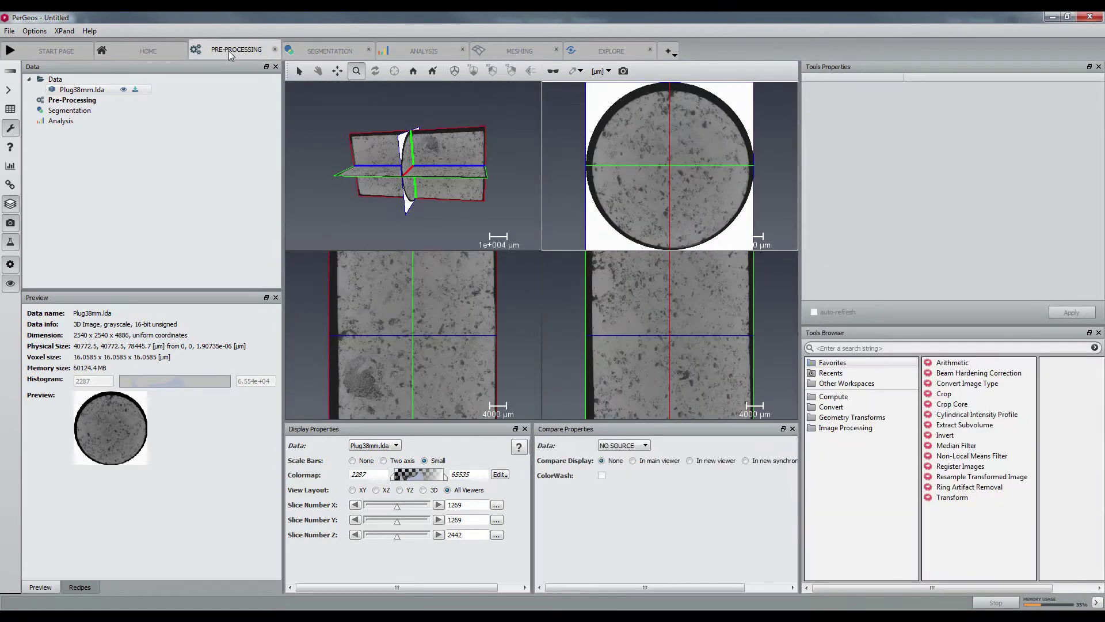
double_click(965, 424)
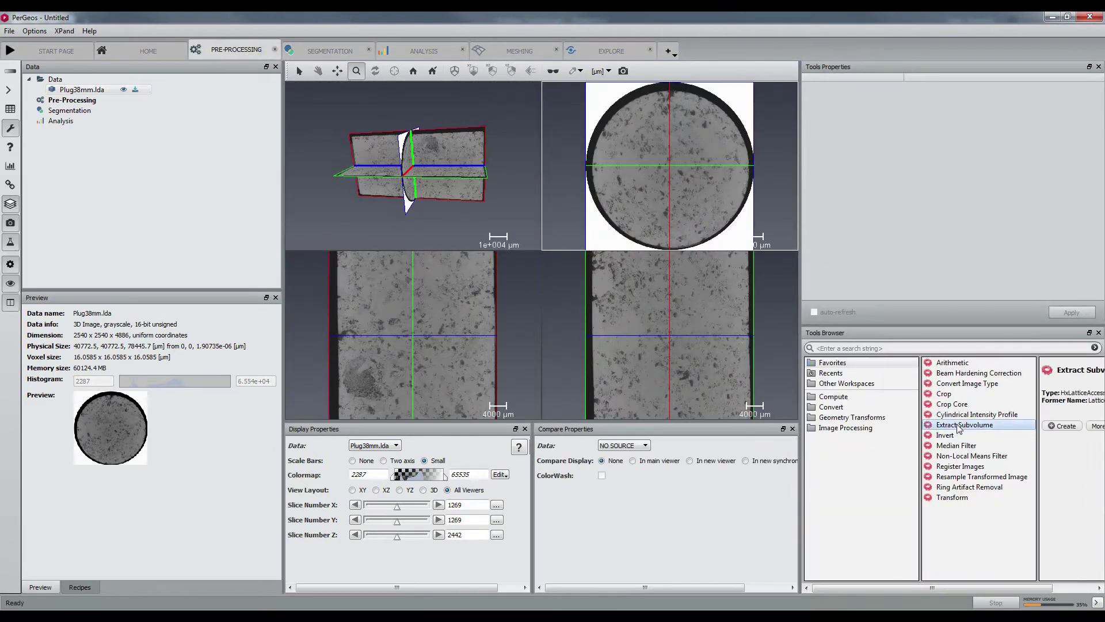
left_click(948, 195)
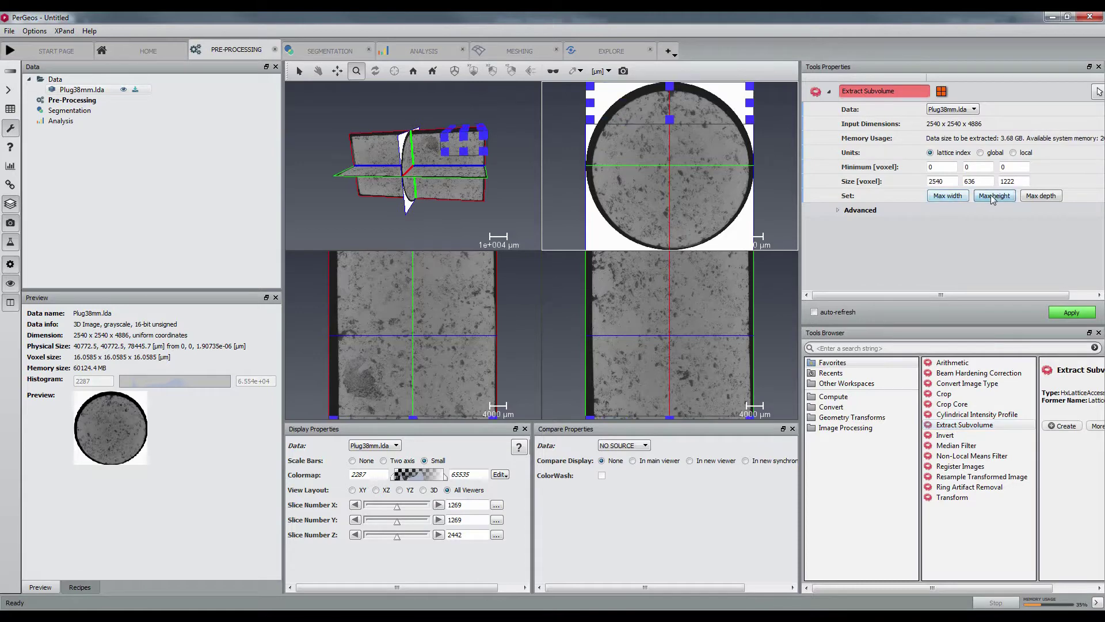
left_click(994, 196)
left_click_drag(518, 209, 428, 154)
key("Escape")
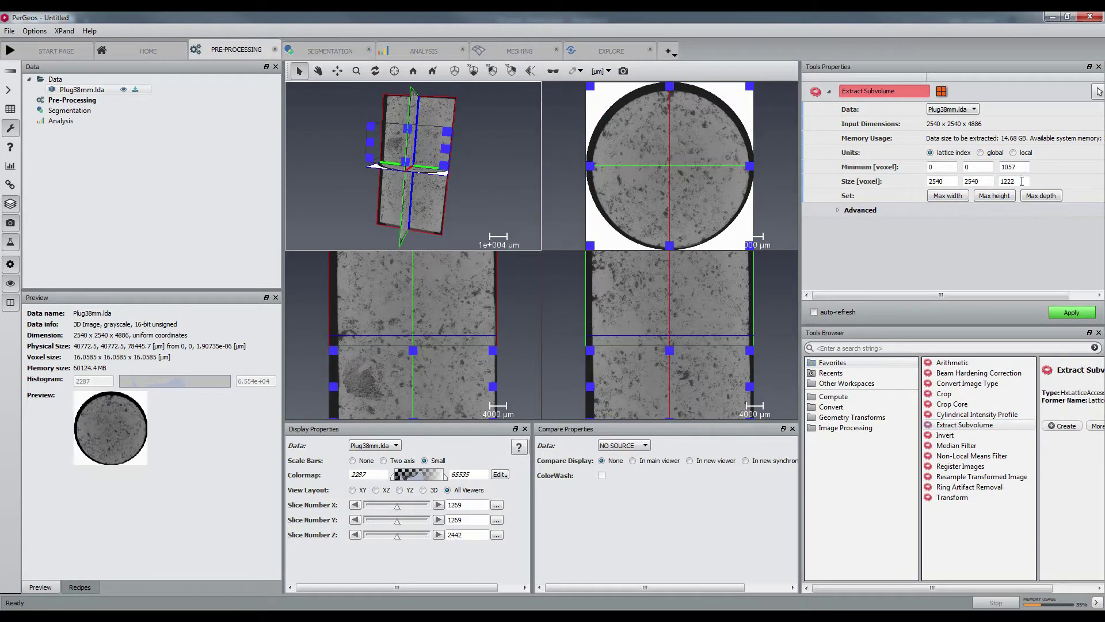
Set subvolume Size z to 5, extract Plug38mm.view, and show a single XY view
double_click(1022, 181)
type("5")
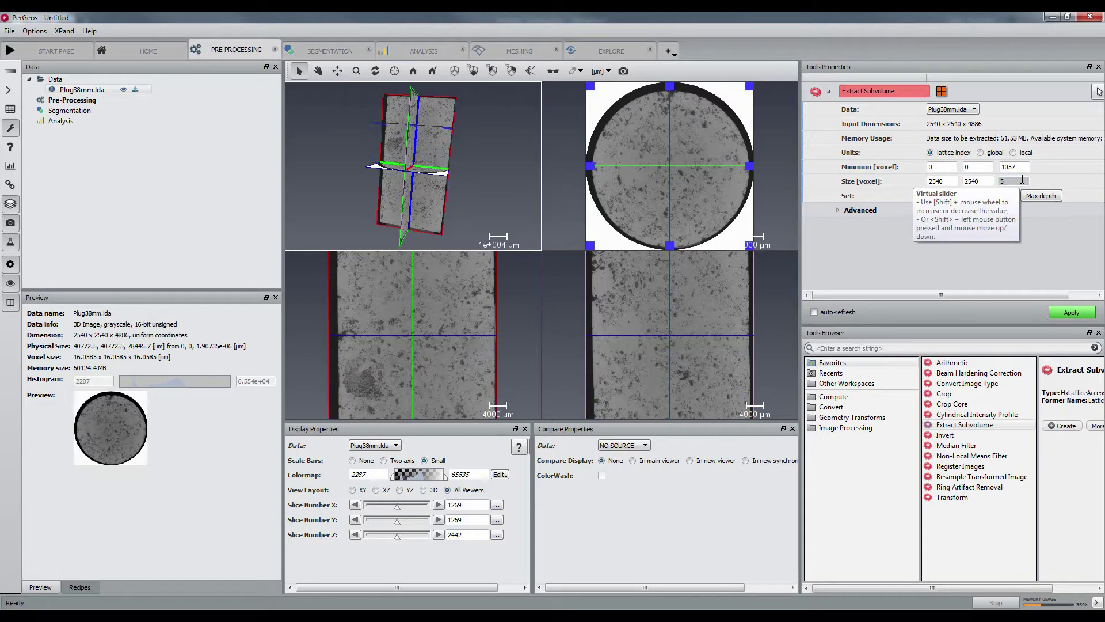
left_click(1072, 312)
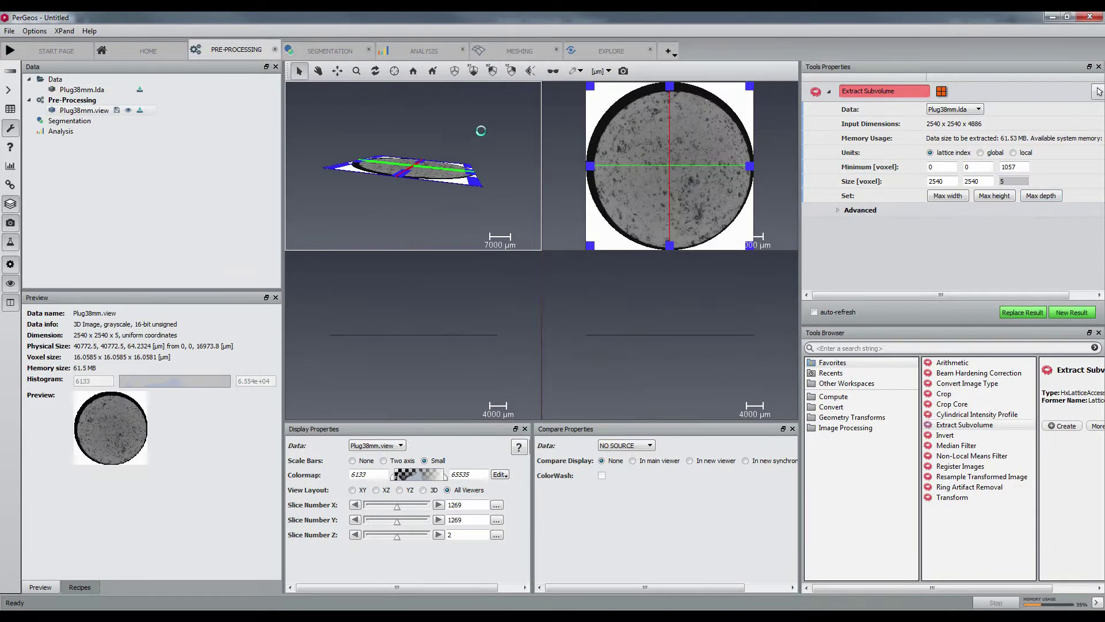
left_click(352, 489)
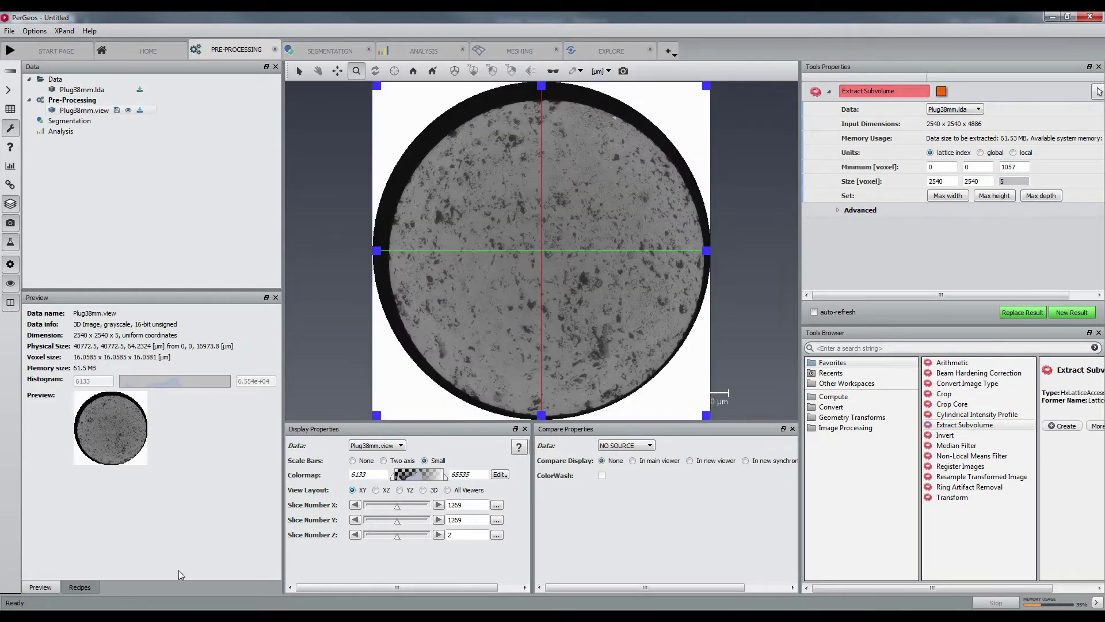
Load the Core Sample microCT Porosity Segmentation recipe with Plug38mm.view as Input (master)
left_click(80, 591)
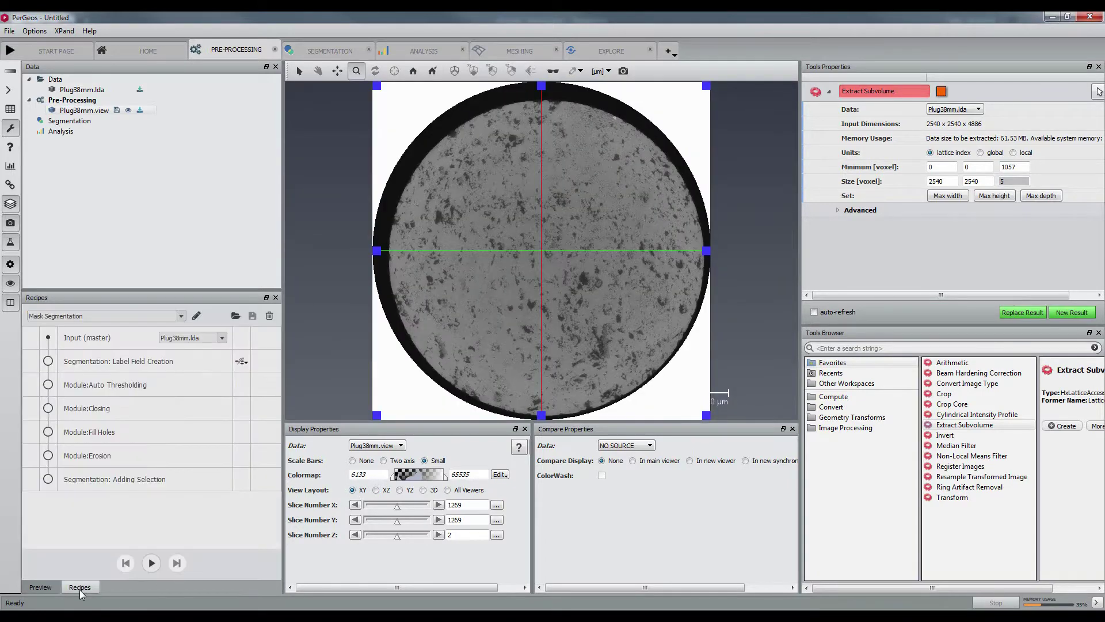
left_click(129, 316)
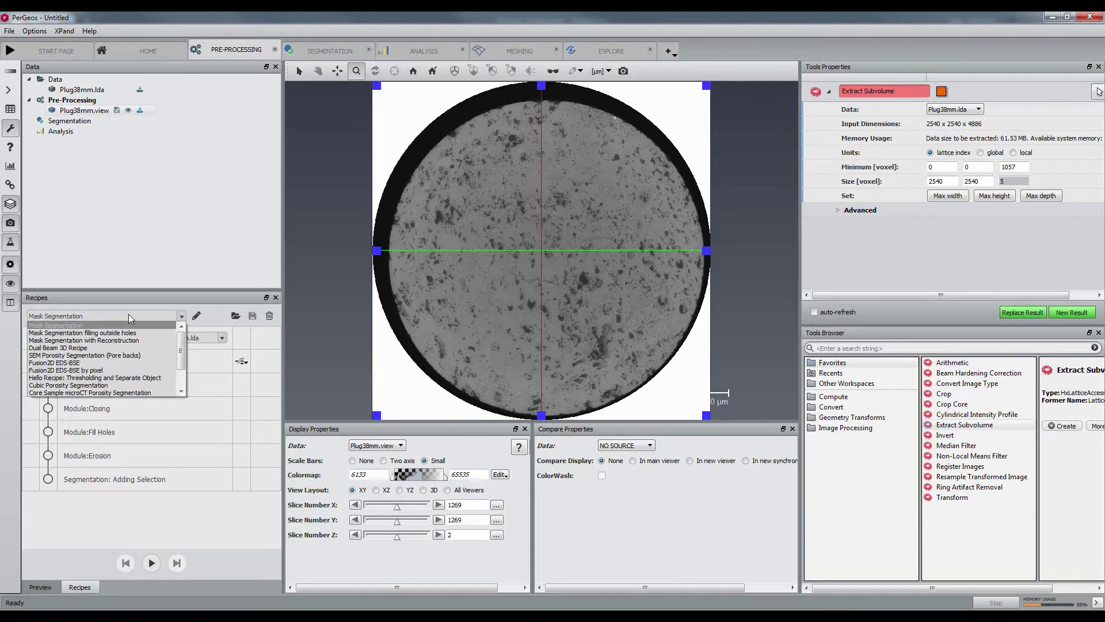
key("Escape")
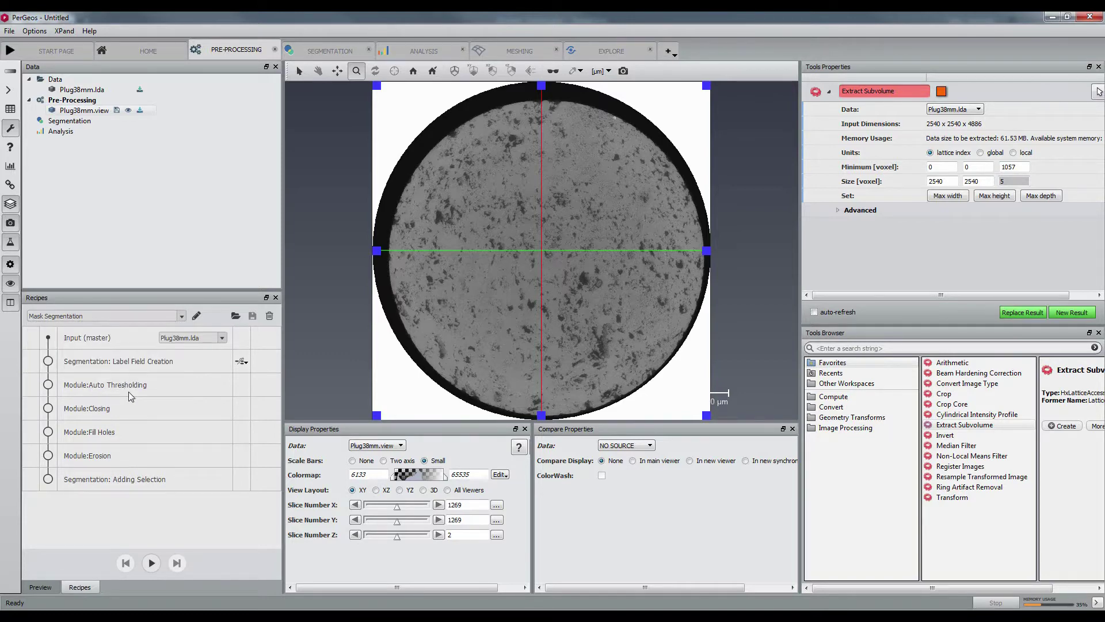
left_click(171, 340)
left_click(168, 354)
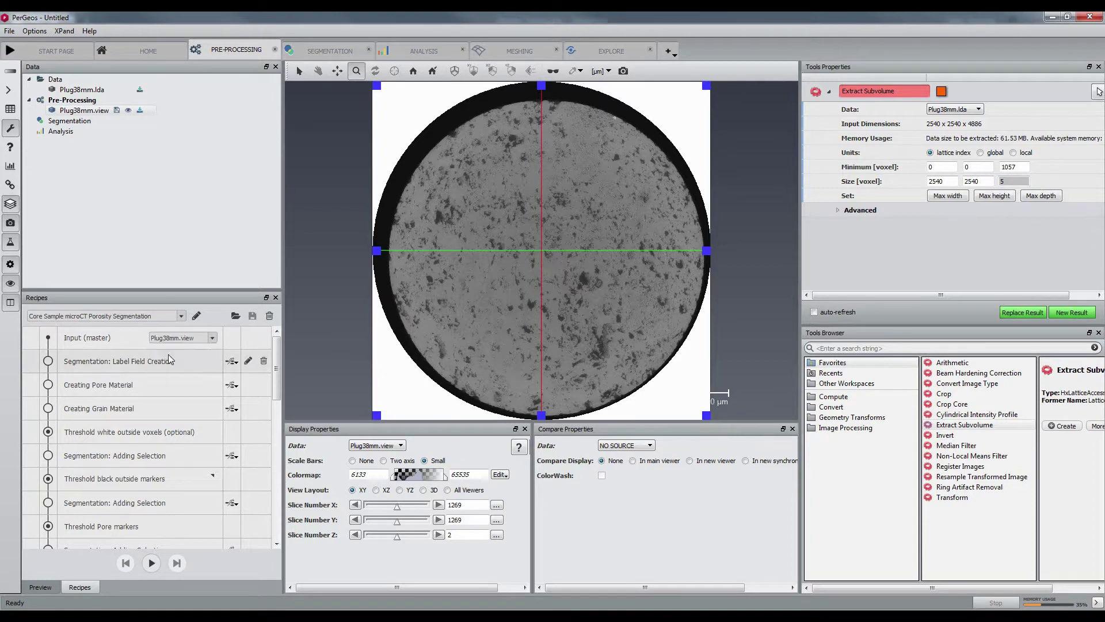
Step through the recipe's first thresholds, raising the lower limit to mark outside voxels
left_click(151, 563)
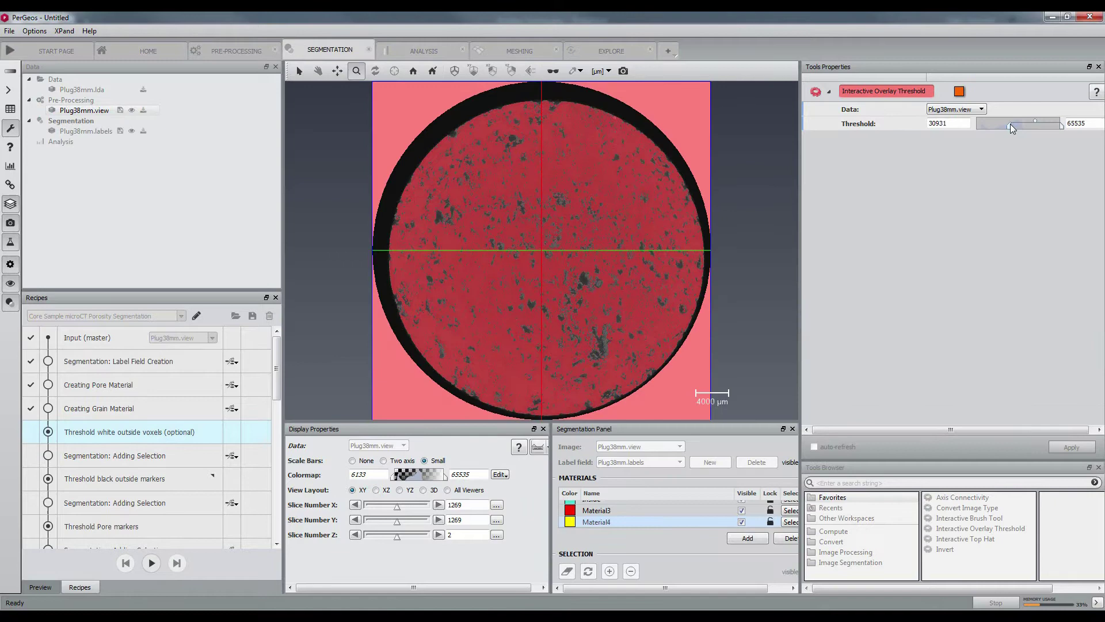
left_click_drag(1010, 123, 1053, 128)
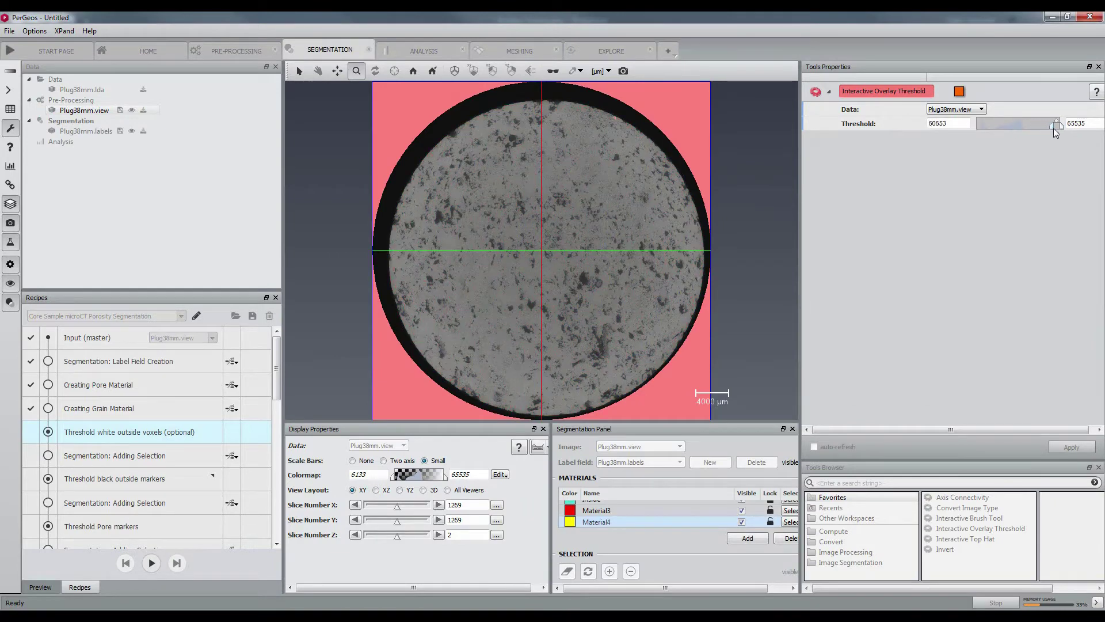
left_click(151, 563)
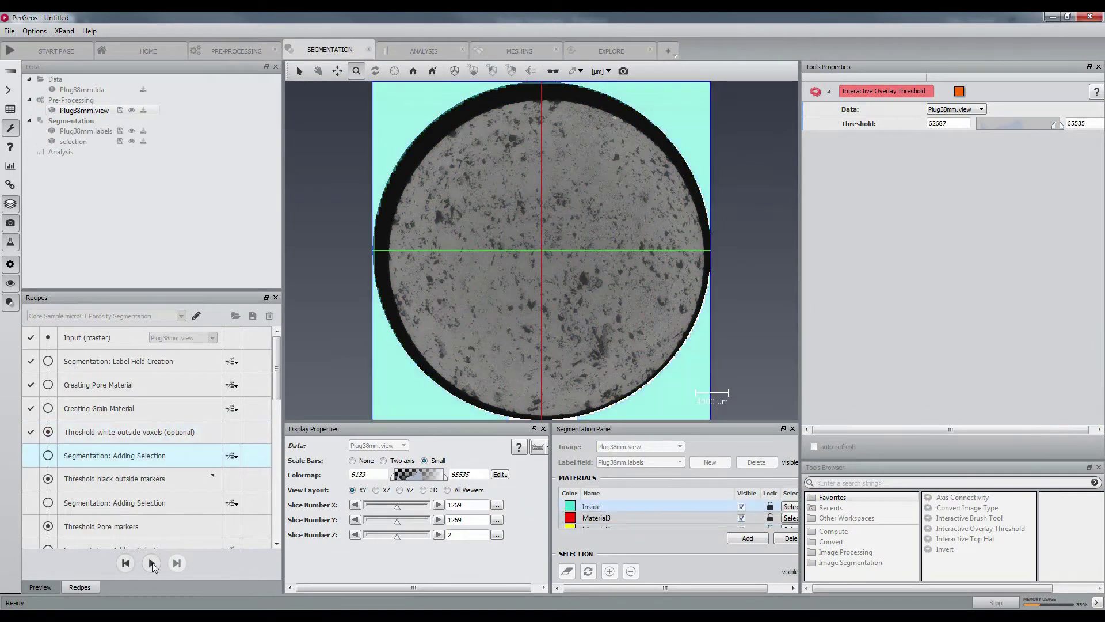
scroll(461, 190, "up", 5)
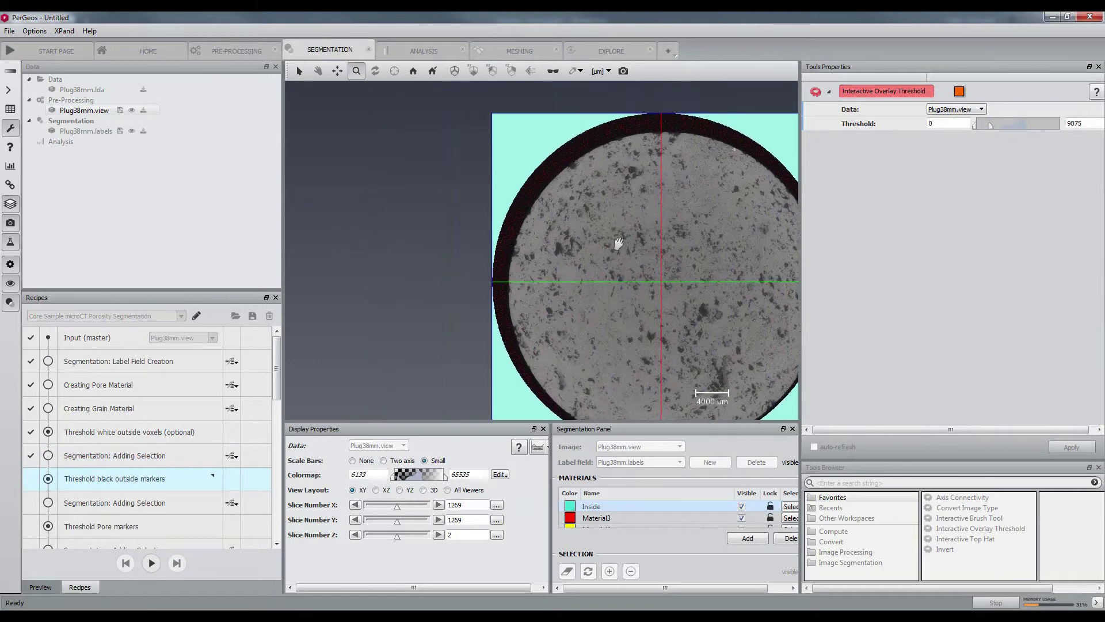
left_click(155, 563)
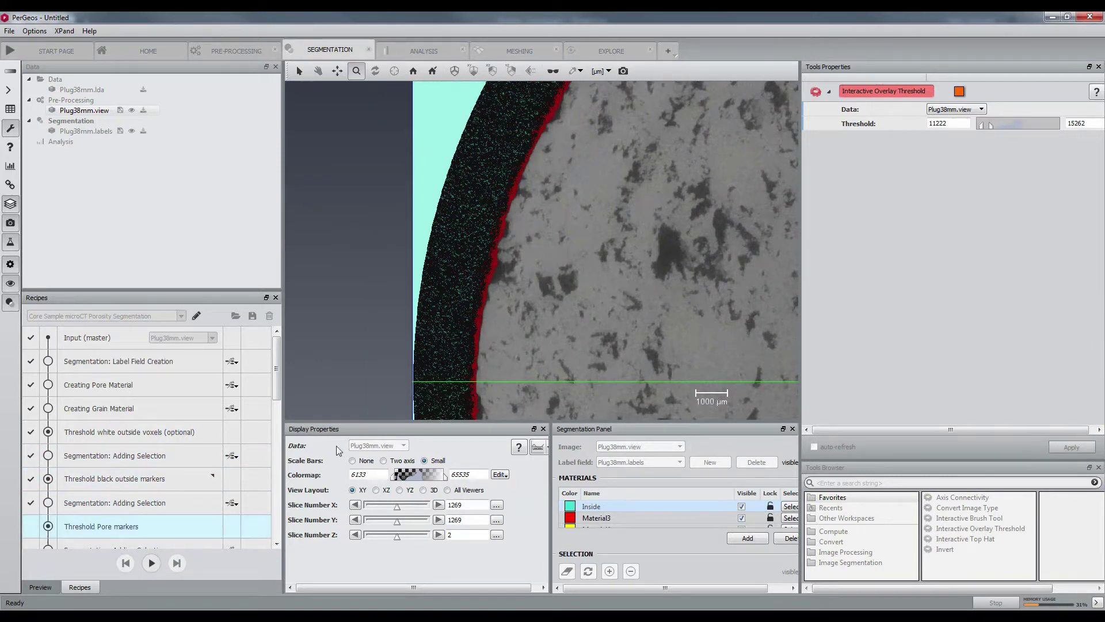
Widen the pore marker threshold, shift the grain marker range up, and advance to Black Top Hat
scroll(718, 246, "up", 2)
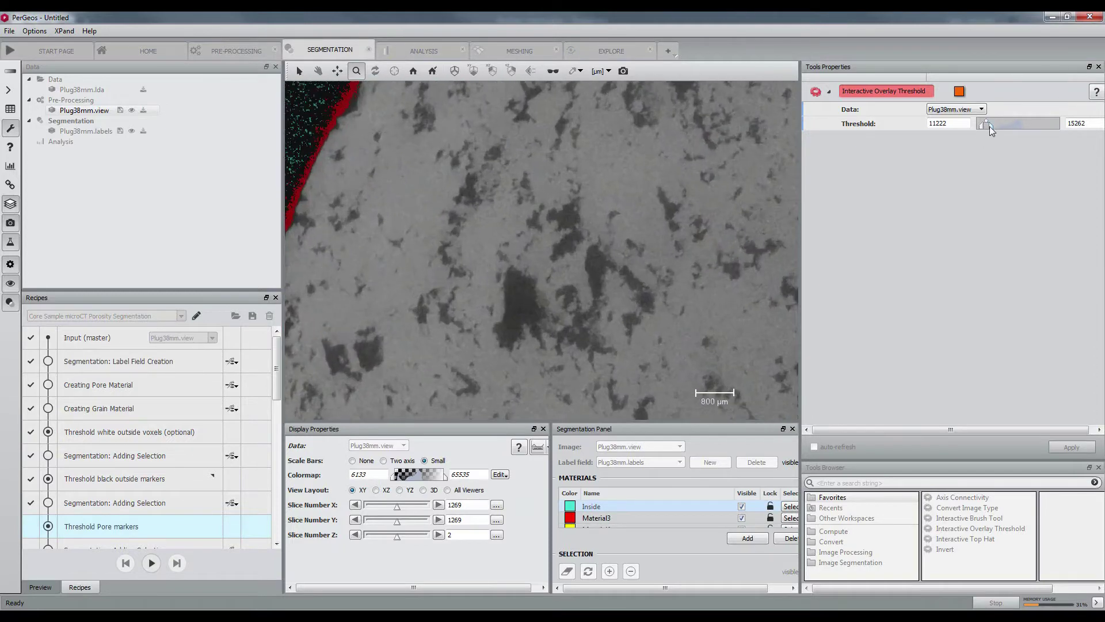
left_click_drag(990, 126, 1008, 128)
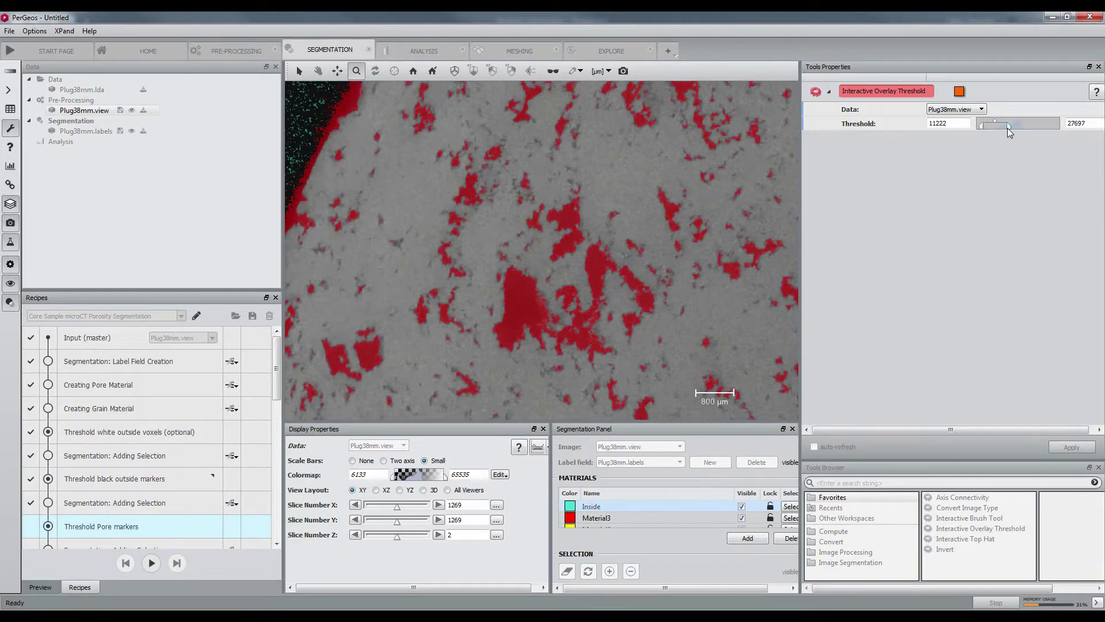
left_click(150, 563)
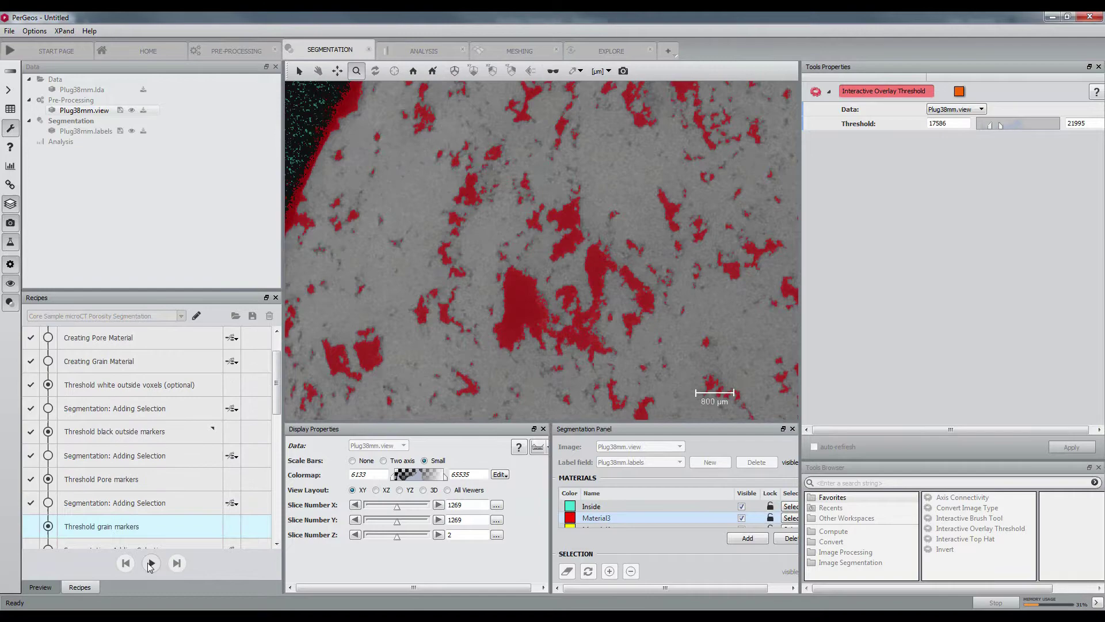
left_click_drag(995, 125, 1017, 130)
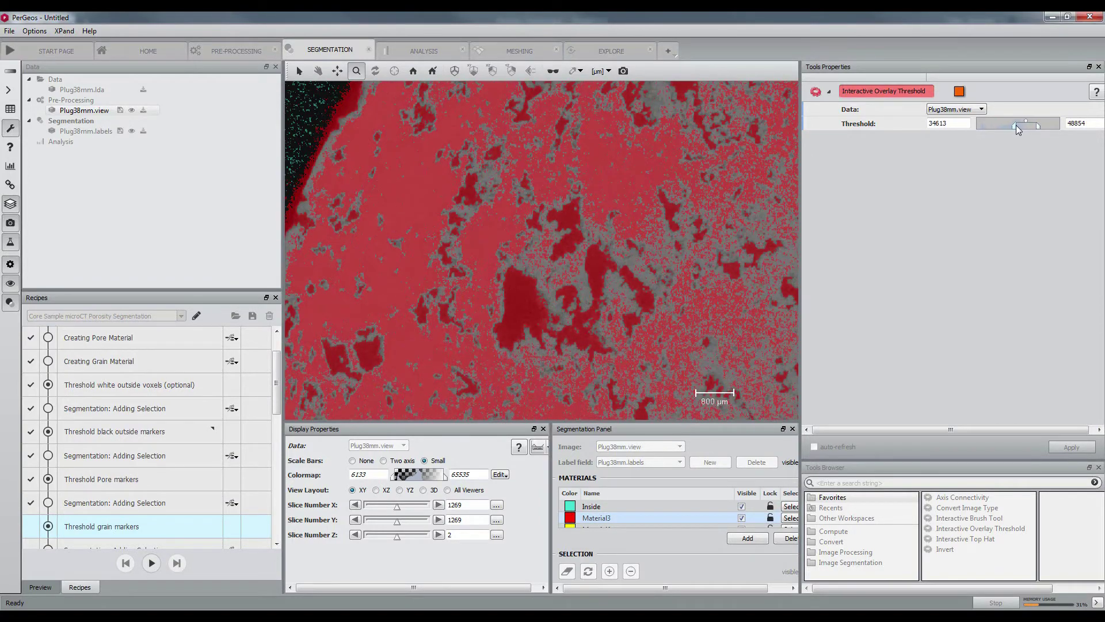
scroll(609, 192, "down", 5)
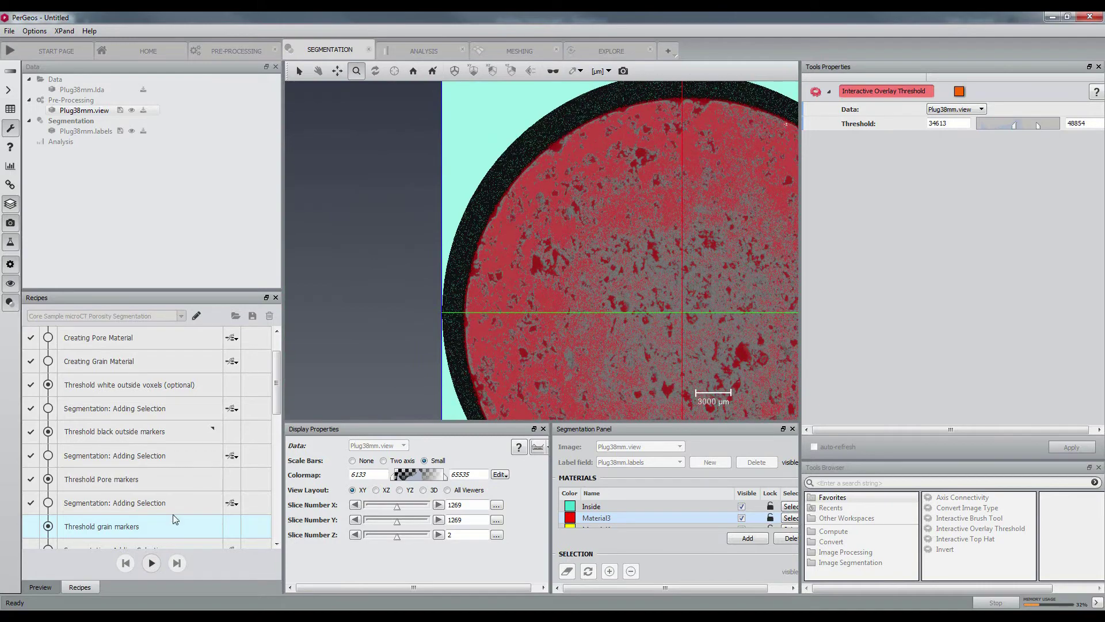
left_click(151, 564)
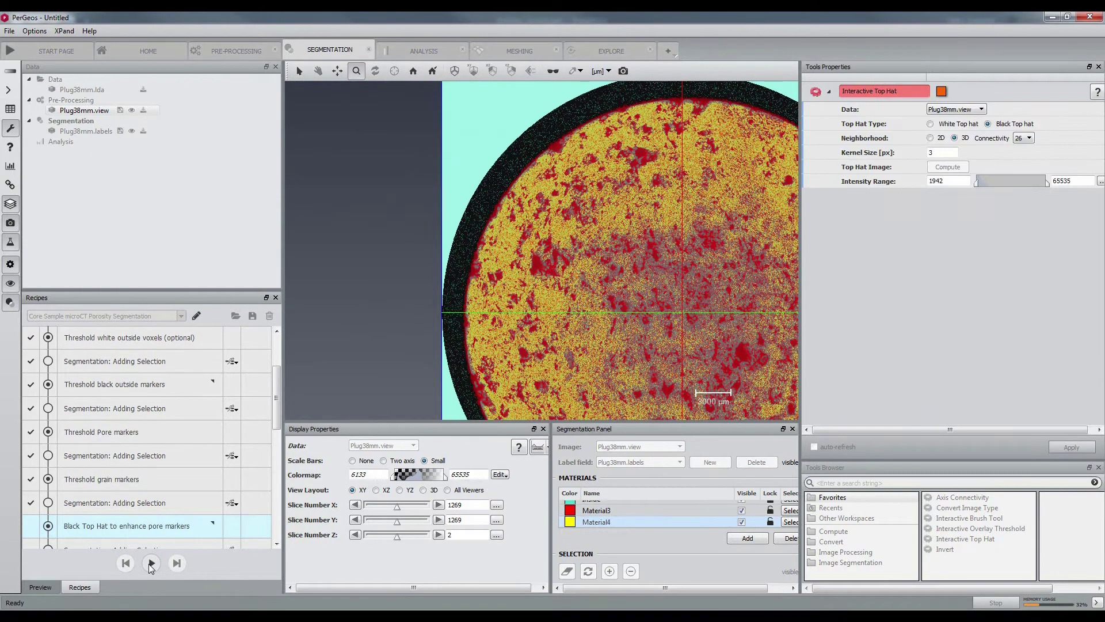
Raise the Top Hat minimum to 65535, run the watershed to Plug38mm2.watershed, and hide the overlay
left_click_drag(978, 182, 1055, 189)
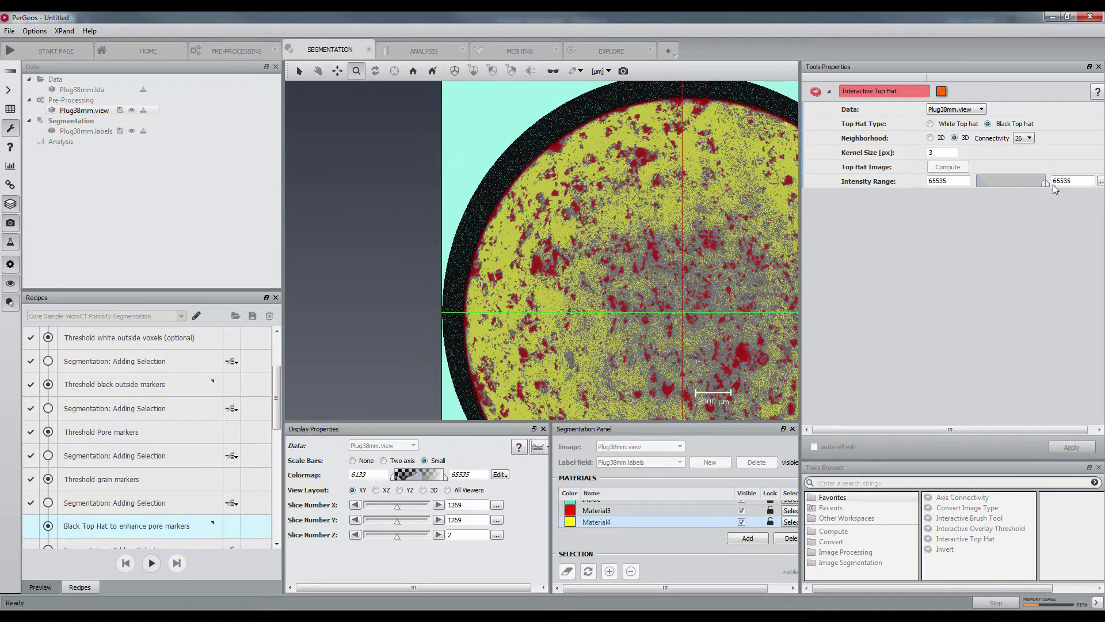
left_click(151, 563)
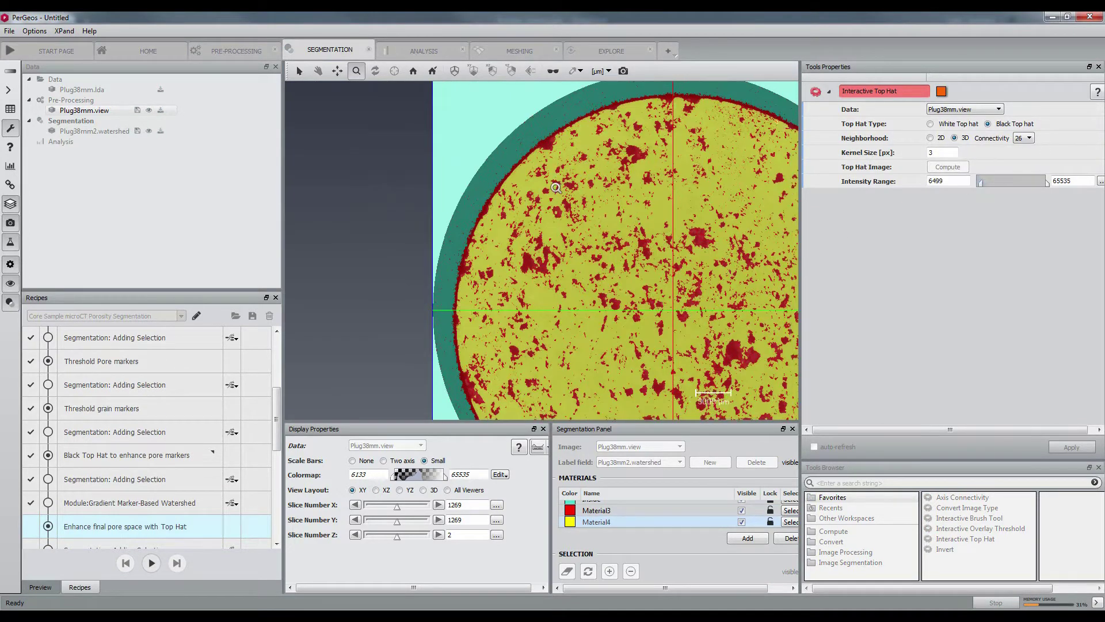
left_click_drag(726, 588, 747, 588)
left_click(784, 462)
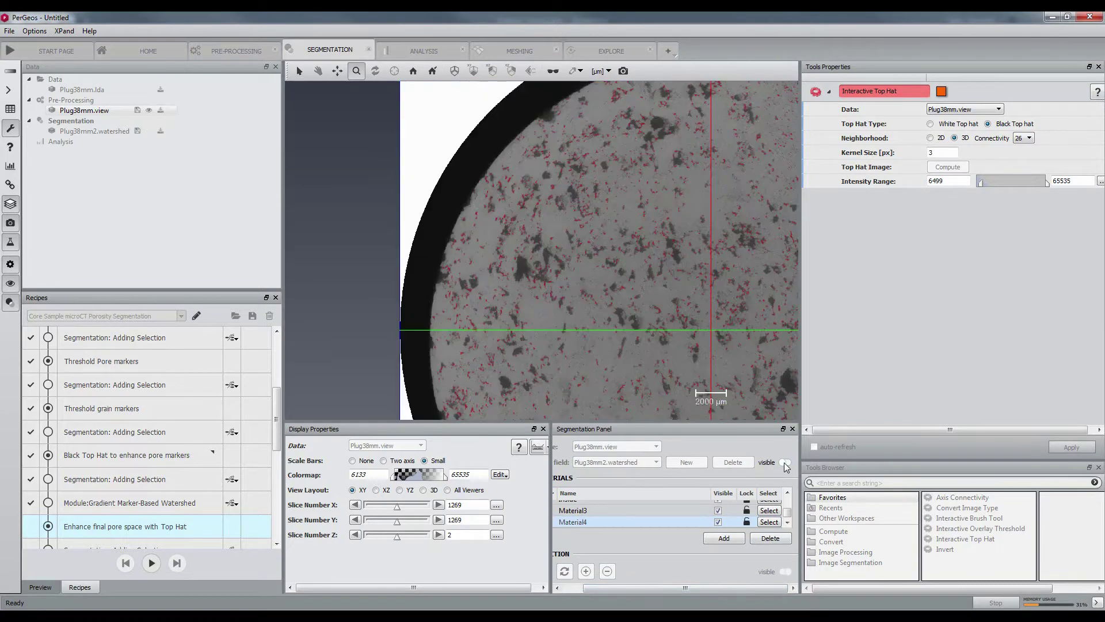
Tune the final pore-space Top Hat intensity range to 5958–65535
scroll(541, 279, "up", 6)
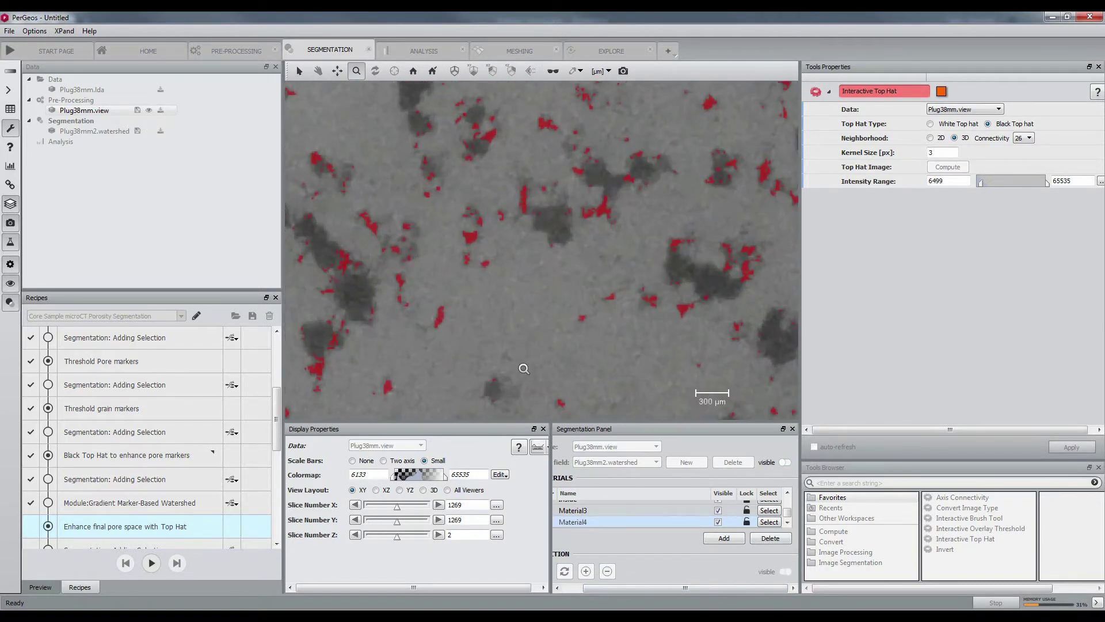
left_click_drag(981, 183, 980, 186)
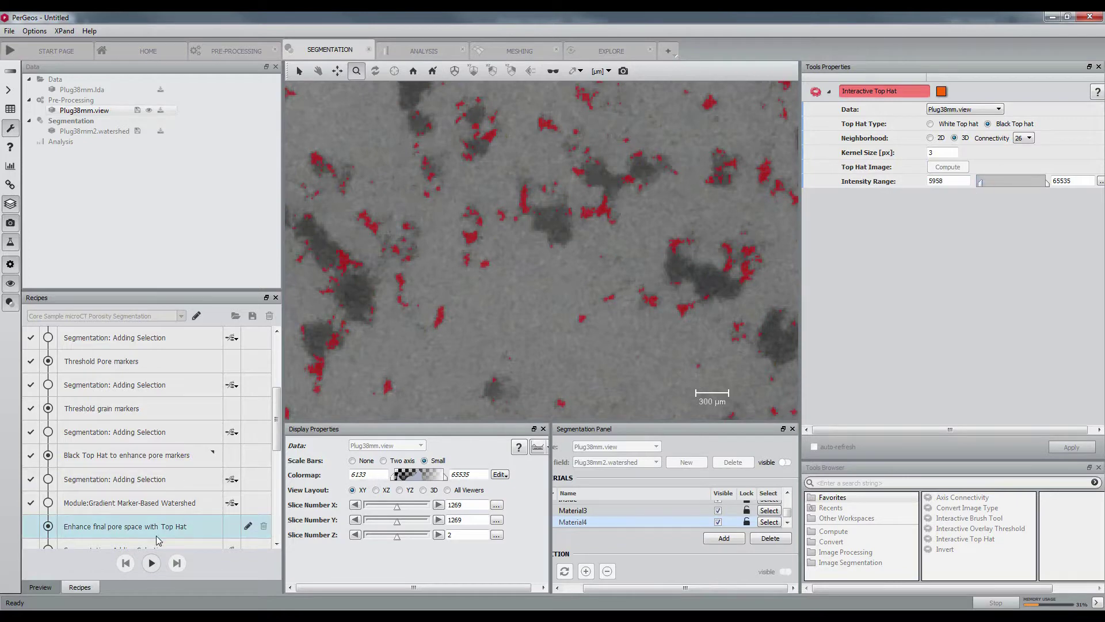
scroll(437, 372, "down", 6)
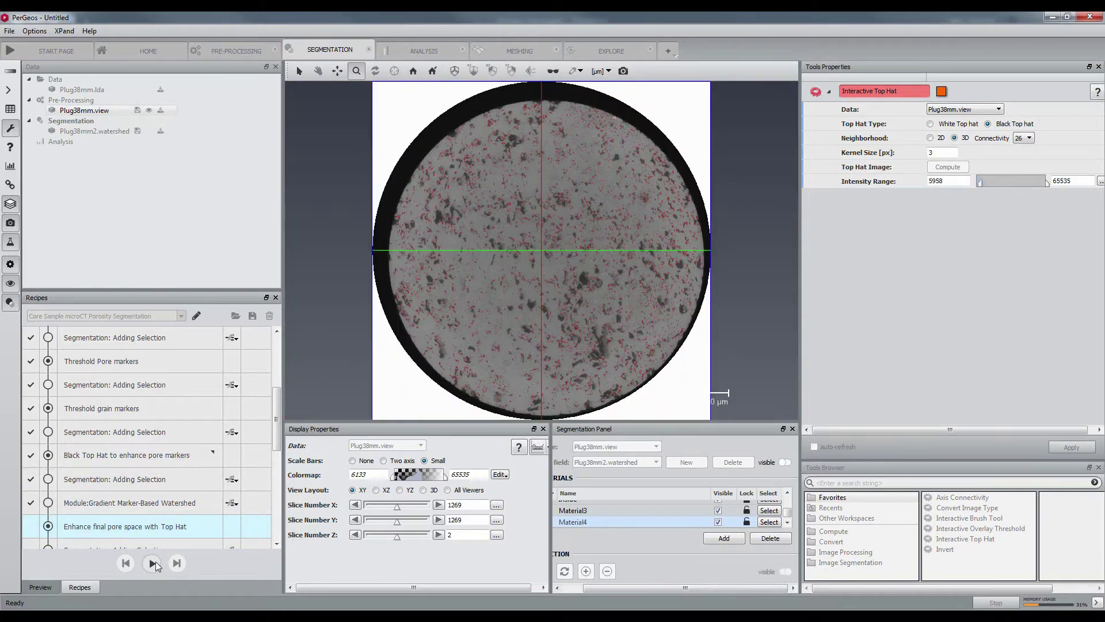
Set the grain mask threshold to 30138–45192 and run the Closing, Erosion, Fill Holes and NOT steps
left_click(152, 562)
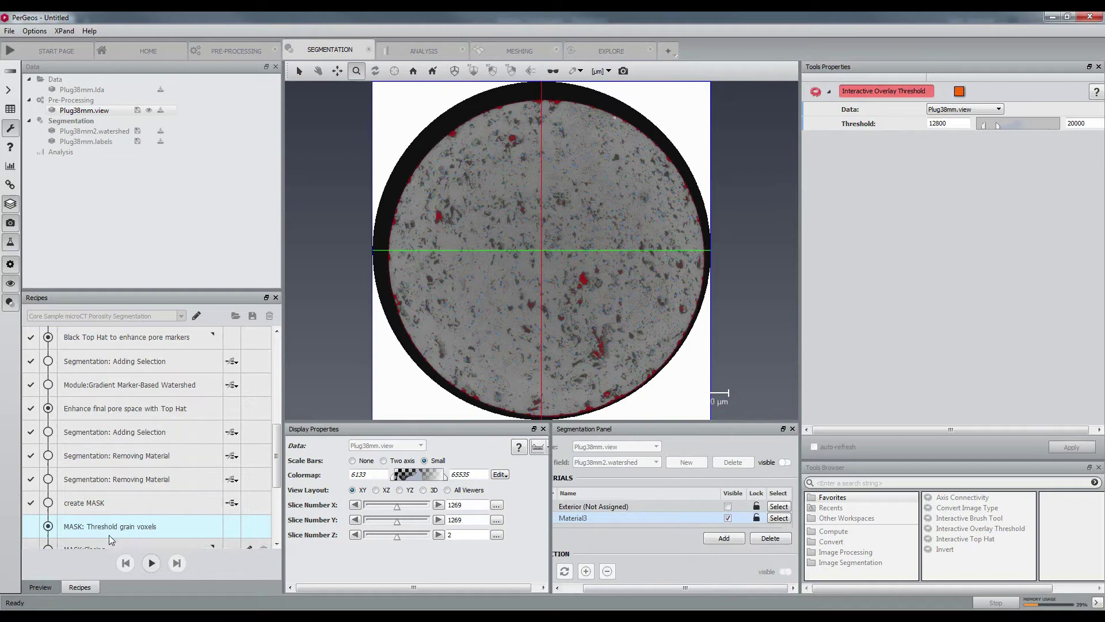
scroll(763, 285, "up", 3)
mouse_move(997, 126)
left_mouse_down()
mouse_move(1033, 128)
mouse_move(1007, 126)
left_mouse_up()
scroll(679, 237, "down", 3)
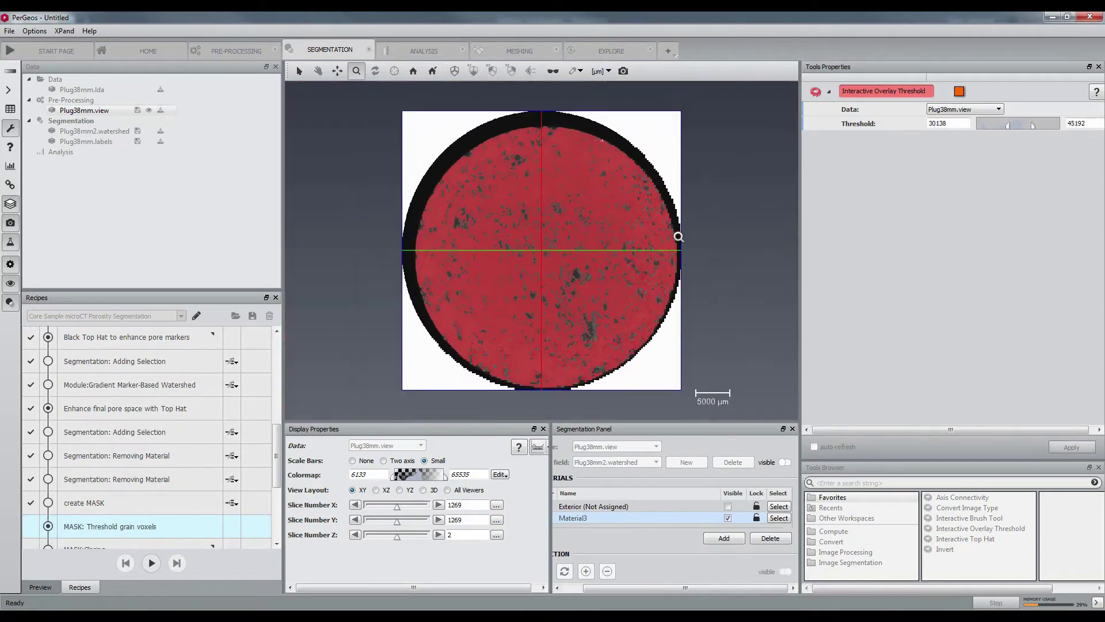
left_click(152, 563)
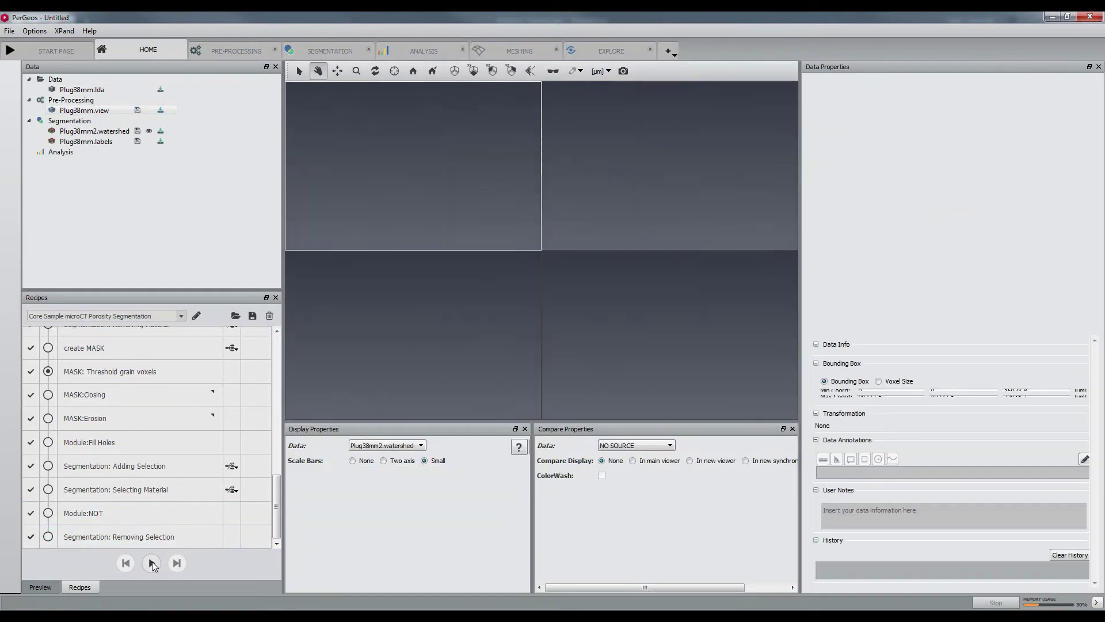
Display Plug38mm.view in a single XY slice and compare it with Plug38mm.labels in a synchronized viewer
left_click(359, 491)
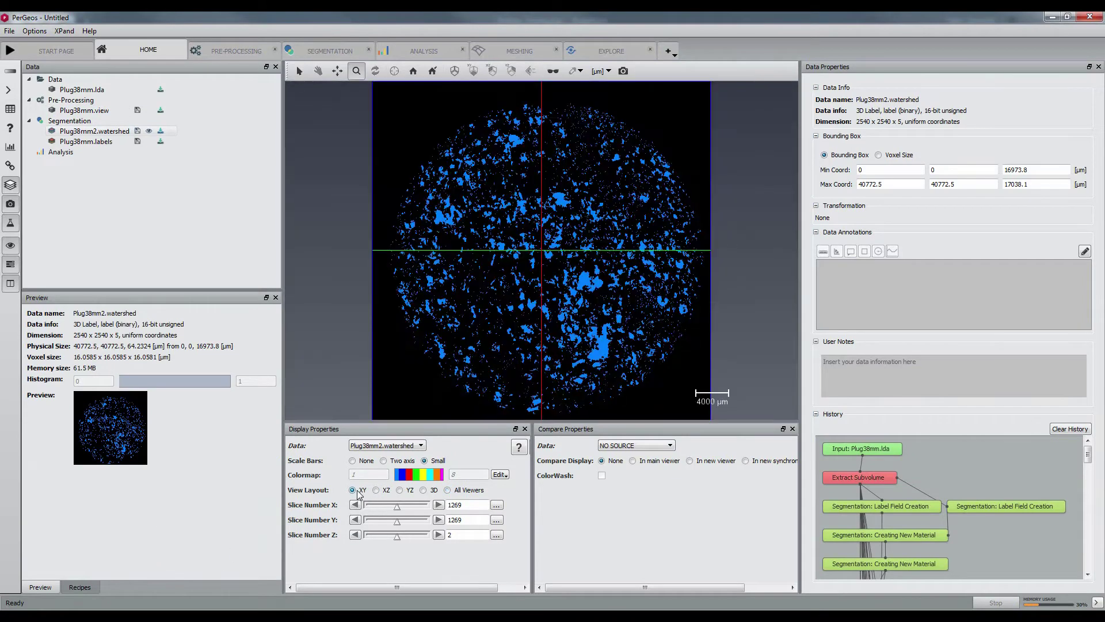
left_click(392, 446)
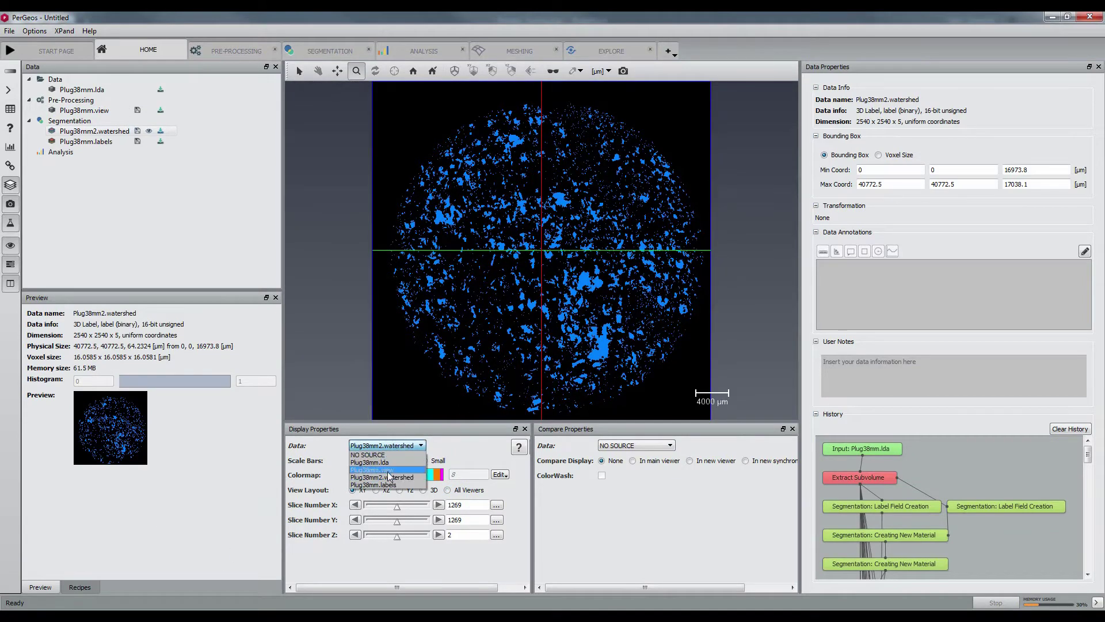
left_click(392, 476)
left_click(646, 447)
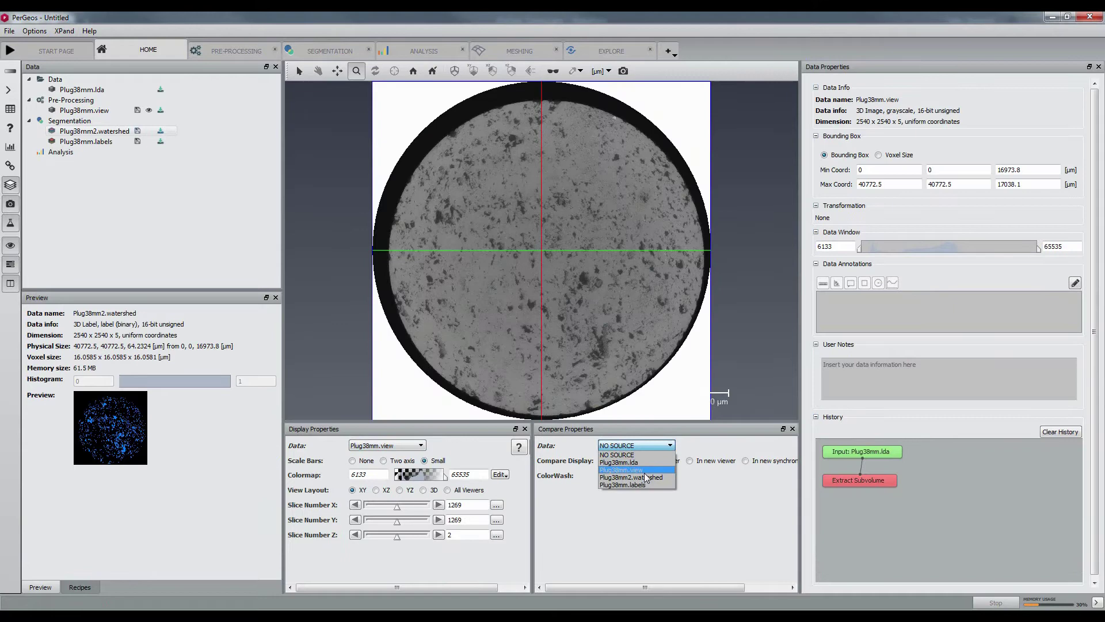
left_click(631, 484)
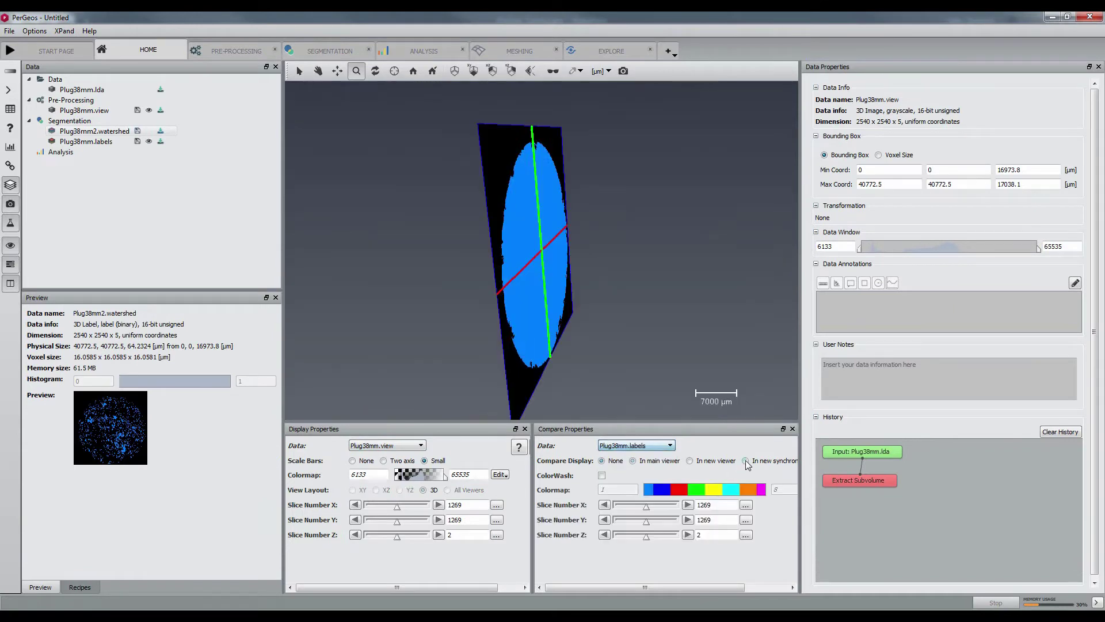
left_click(745, 461)
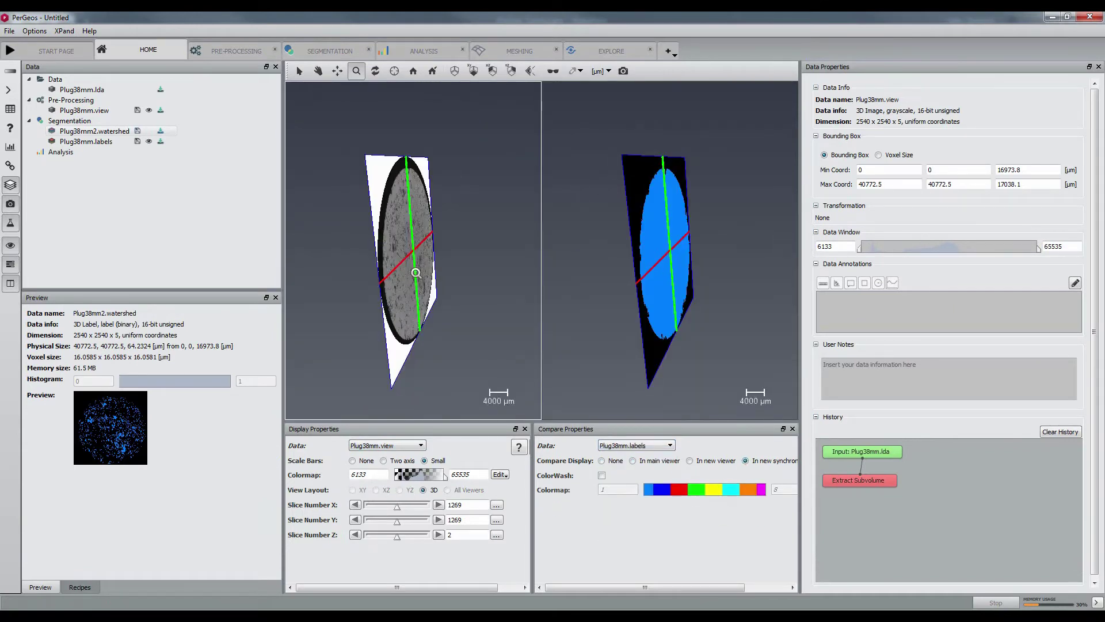
left_click(473, 70)
Color-wash Plug38mm2.watershed over the grey slice at weight about 0.16, then select Plug38mm.labels
left_click(636, 447)
left_click(638, 470)
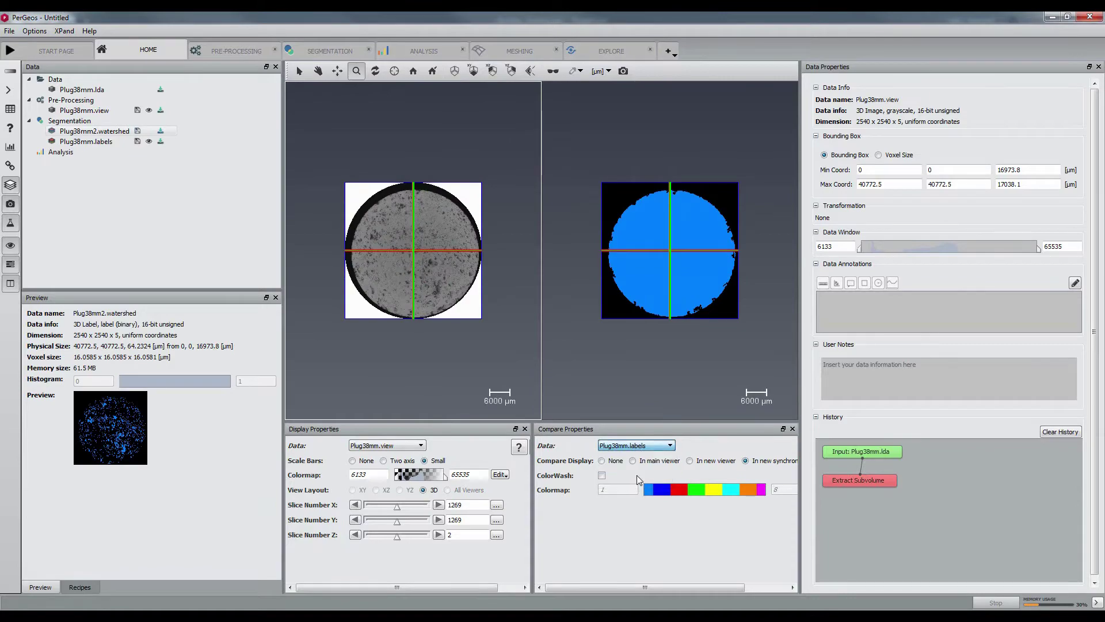
left_click(601, 475)
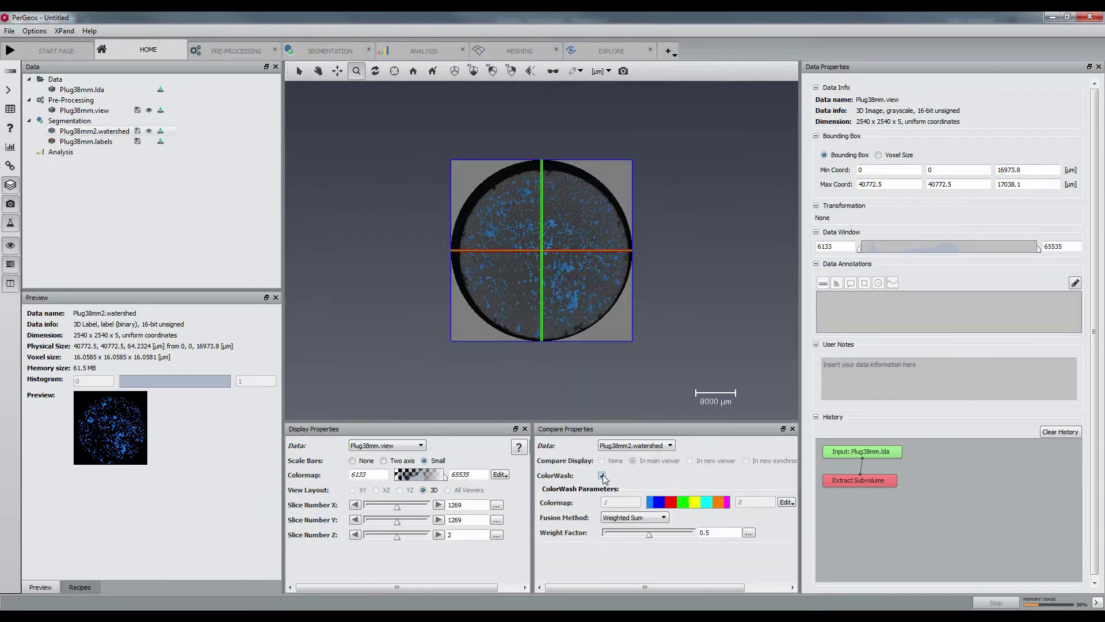
left_click(571, 275)
left_click_drag(649, 534, 622, 535)
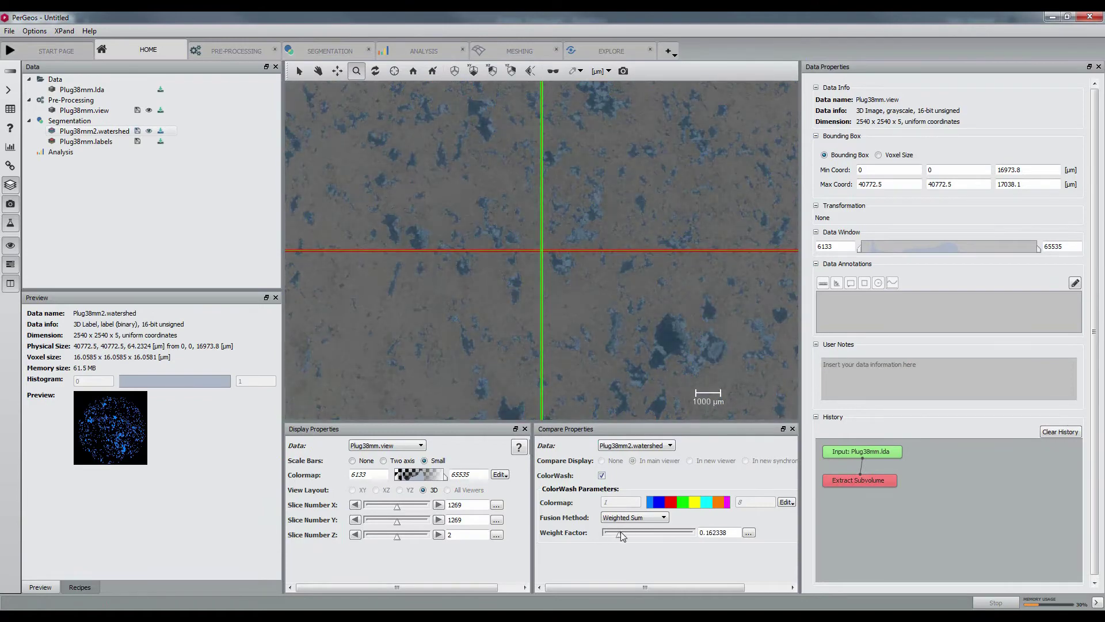
scroll(624, 324, "down", 5)
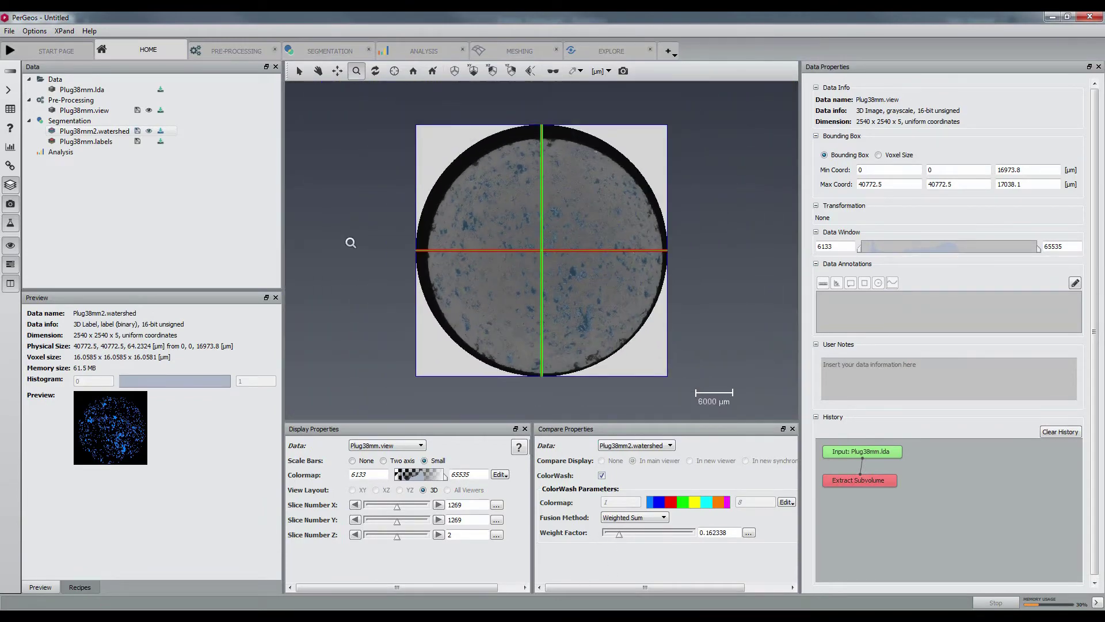
left_click(89, 142)
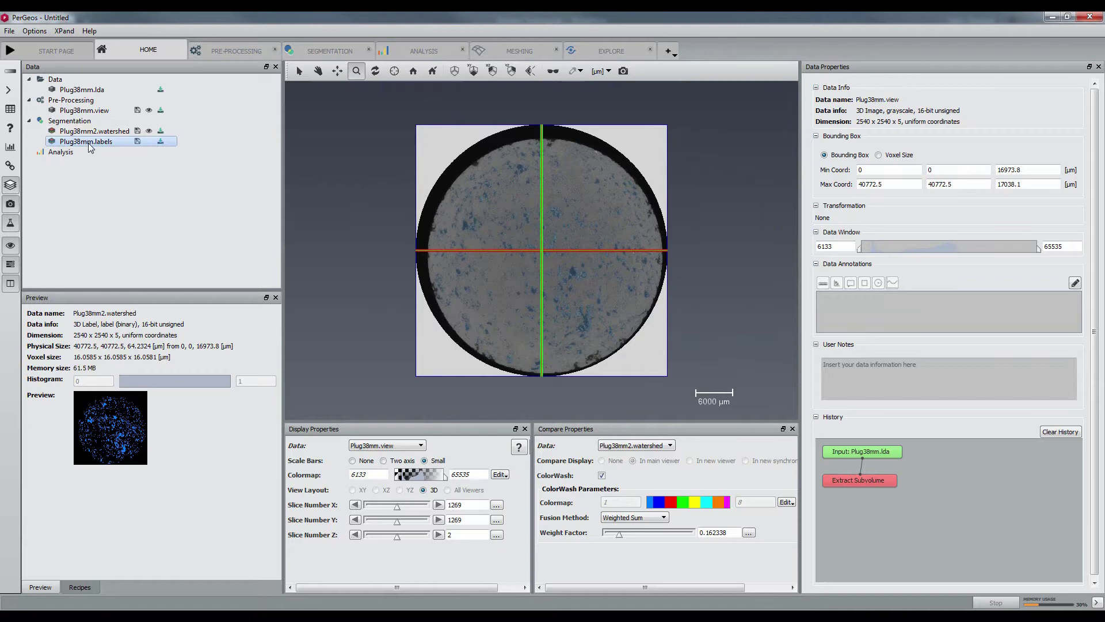
Delete Plug38mm.labels and create a recipe from Plug38mm2.watershed's history
key("Delete")
right_click(97, 132)
left_click(118, 150)
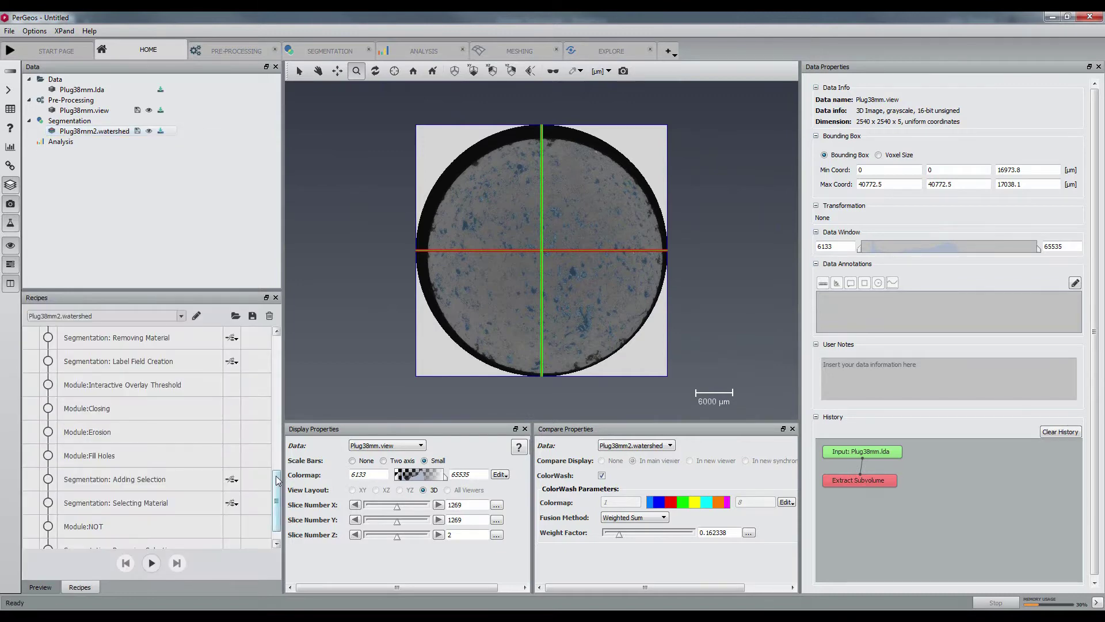
Save the recipe as Plug38mm2.watershed.hxrecipe
left_click(278, 336)
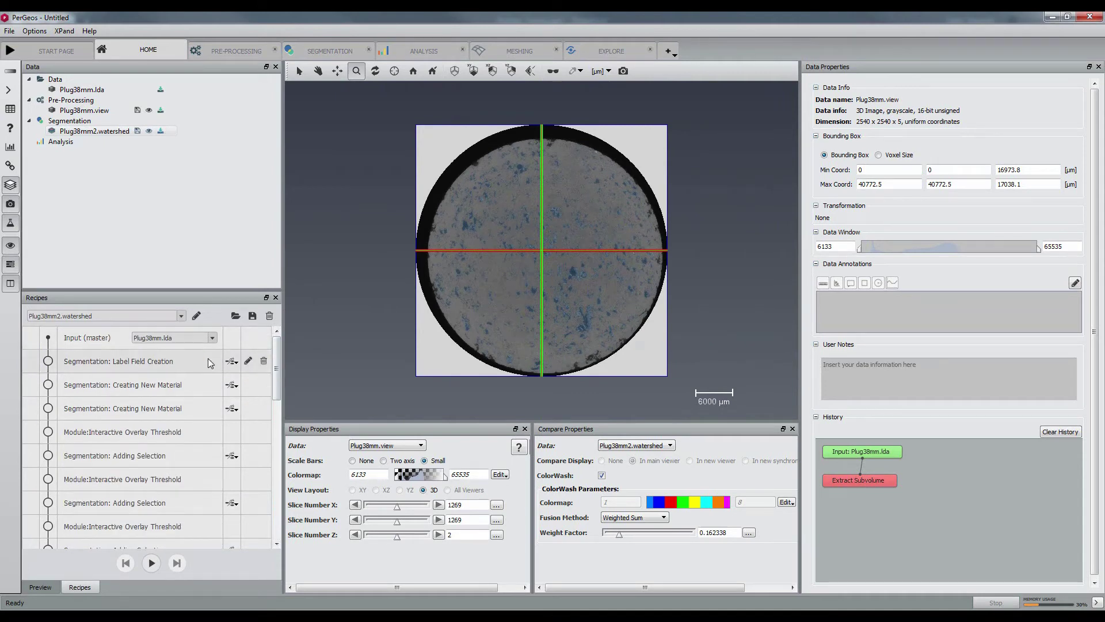
left_click(252, 316)
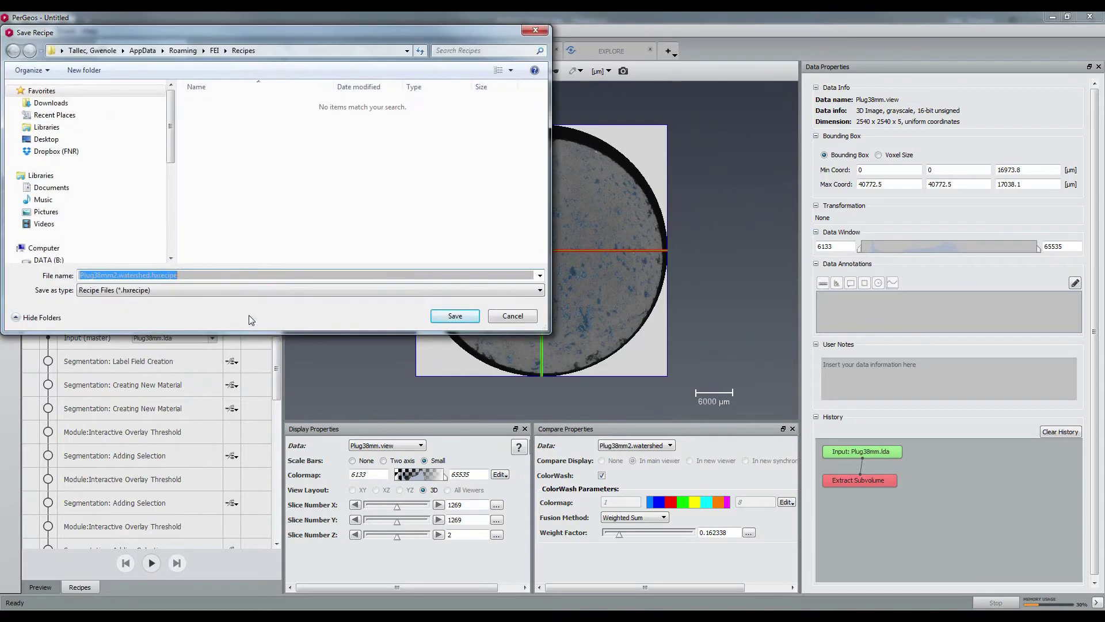
left_click(453, 316)
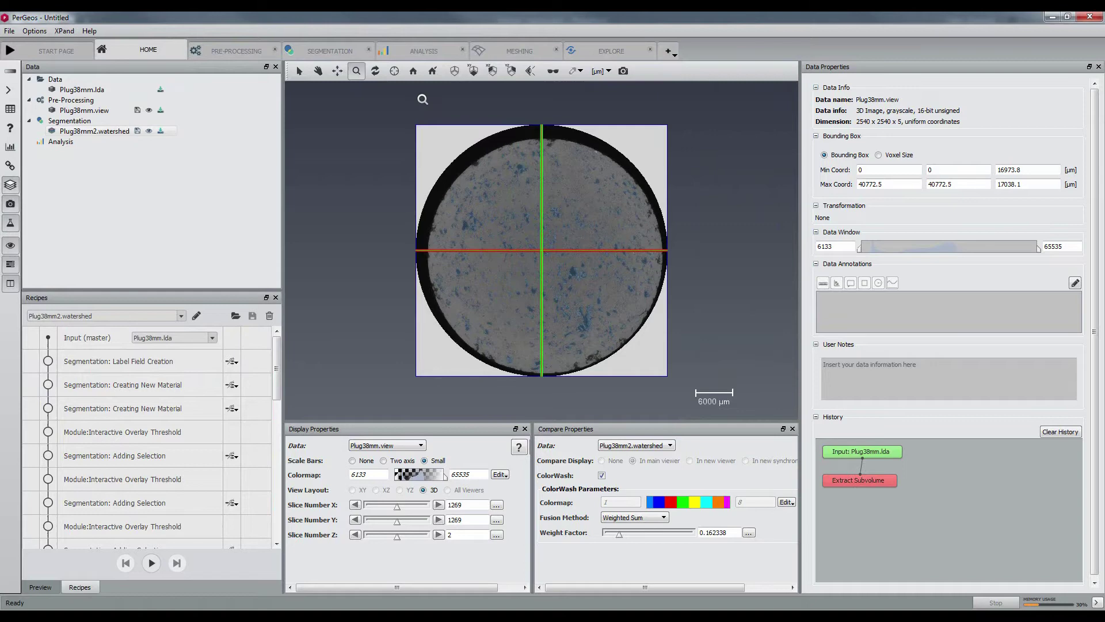
In Explore, bring up Binarization by Slab under Advanced Compute/Scripts > Slab Processing
left_click(624, 49)
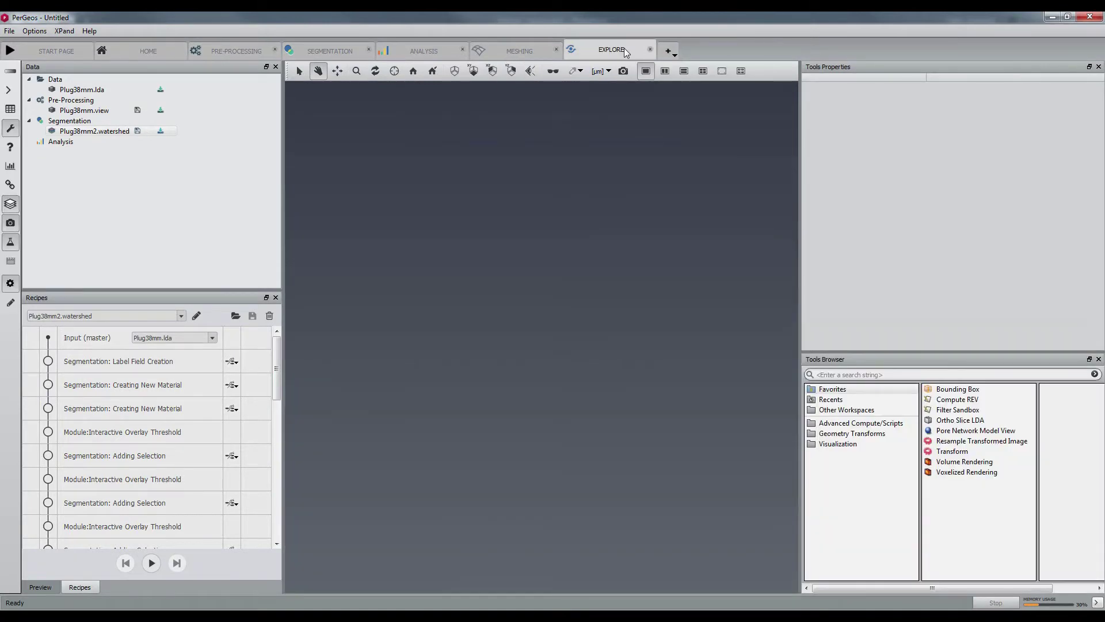
left_click(841, 445)
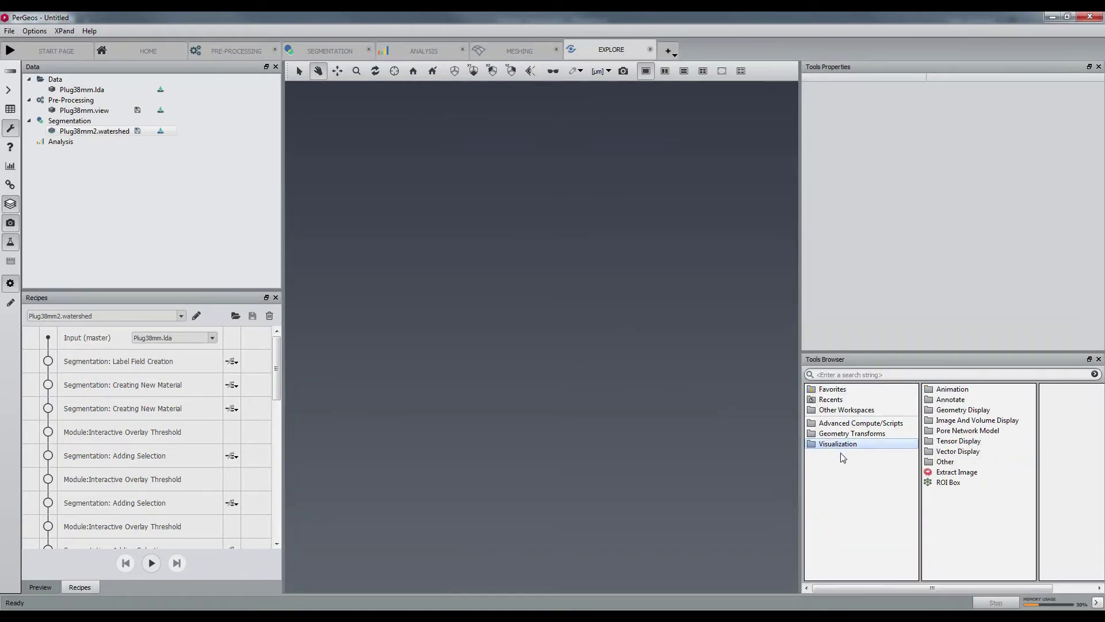
left_click(851, 424)
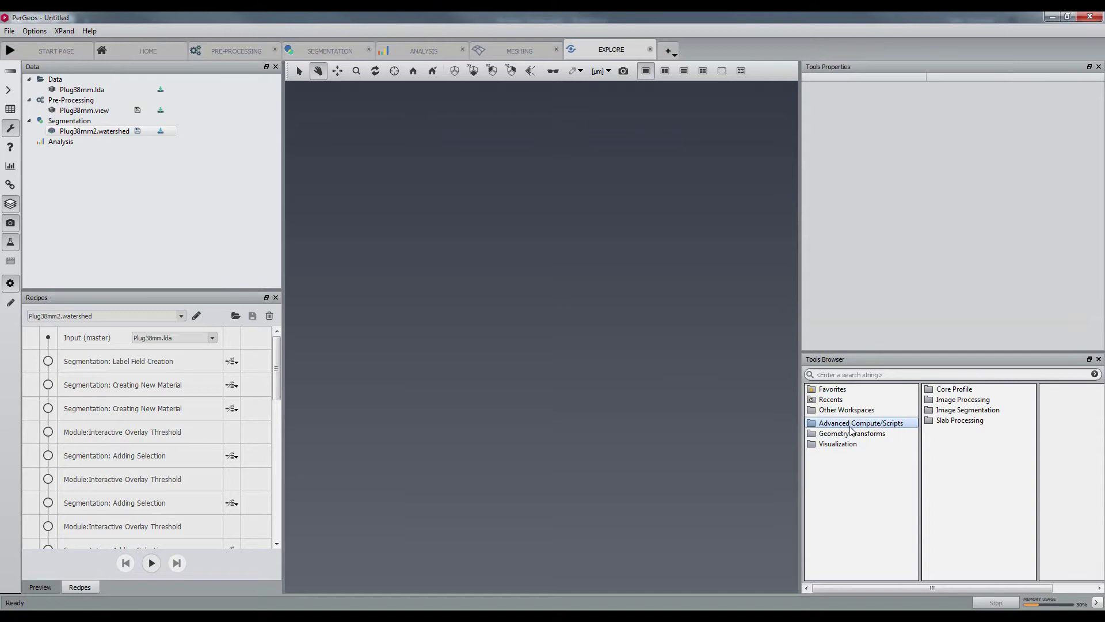
left_click(957, 421)
left_click_drag(959, 587, 1002, 589)
left_click(1030, 389)
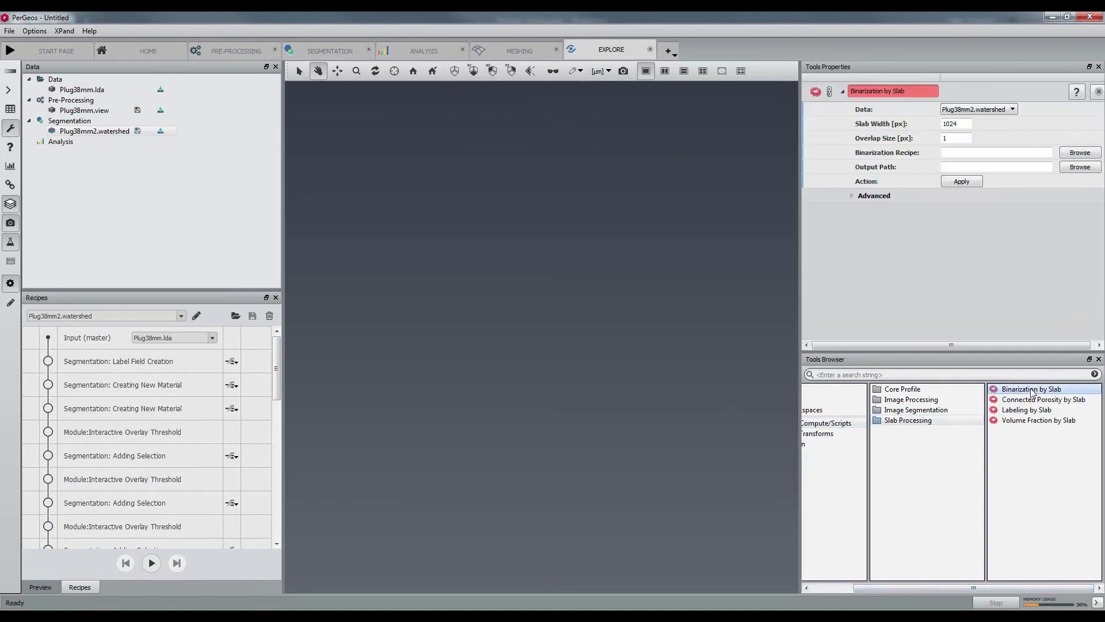
Set Binarization by Slab to Plug38mm.lda, slab width 512, overlap 30, output path B:/, with Advanced expanded
left_click(992, 110)
left_click(972, 126)
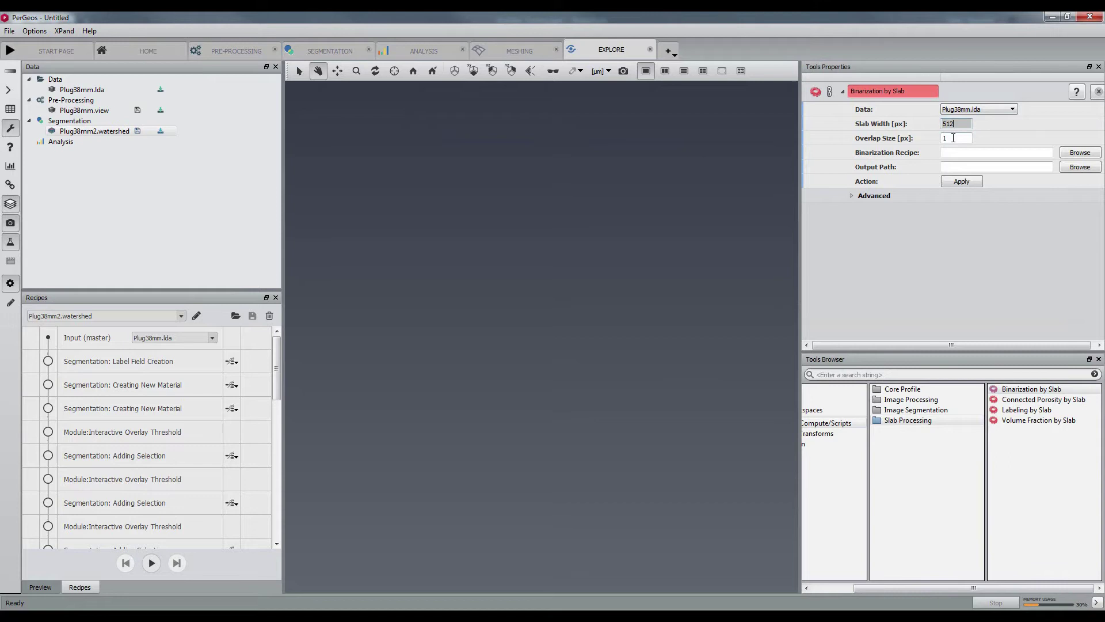
left_click(953, 137)
type("30")
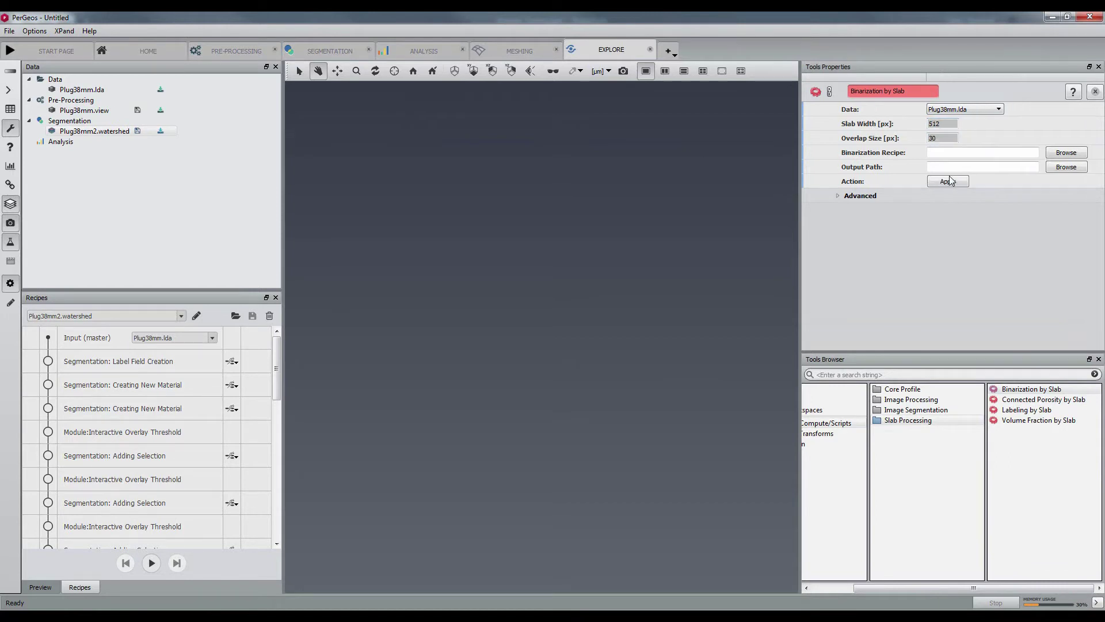
left_click(948, 168)
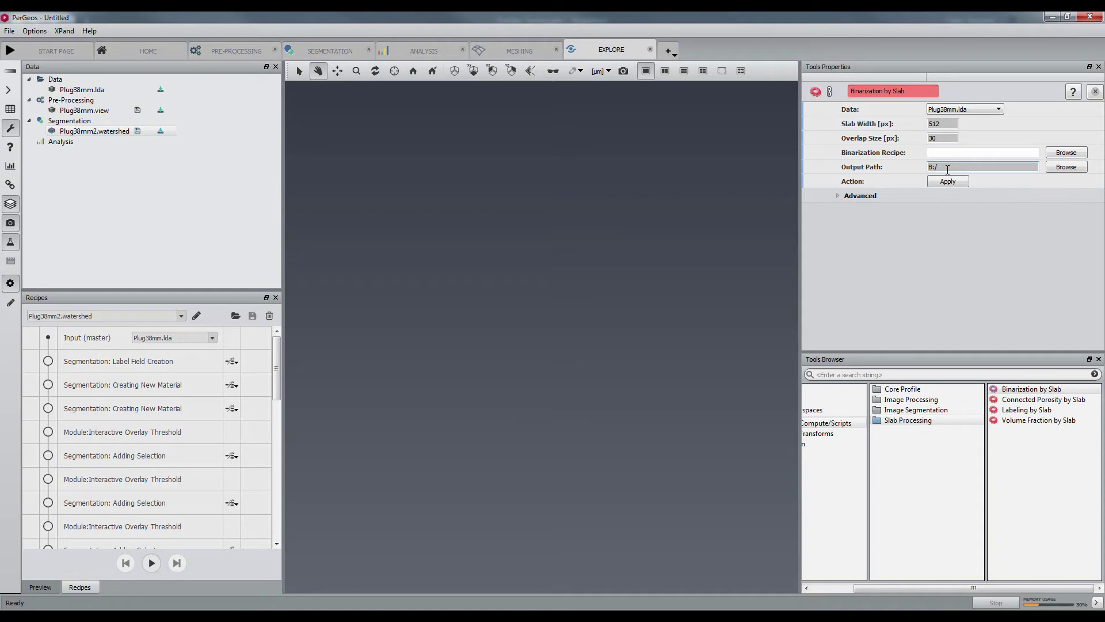
left_click(838, 196)
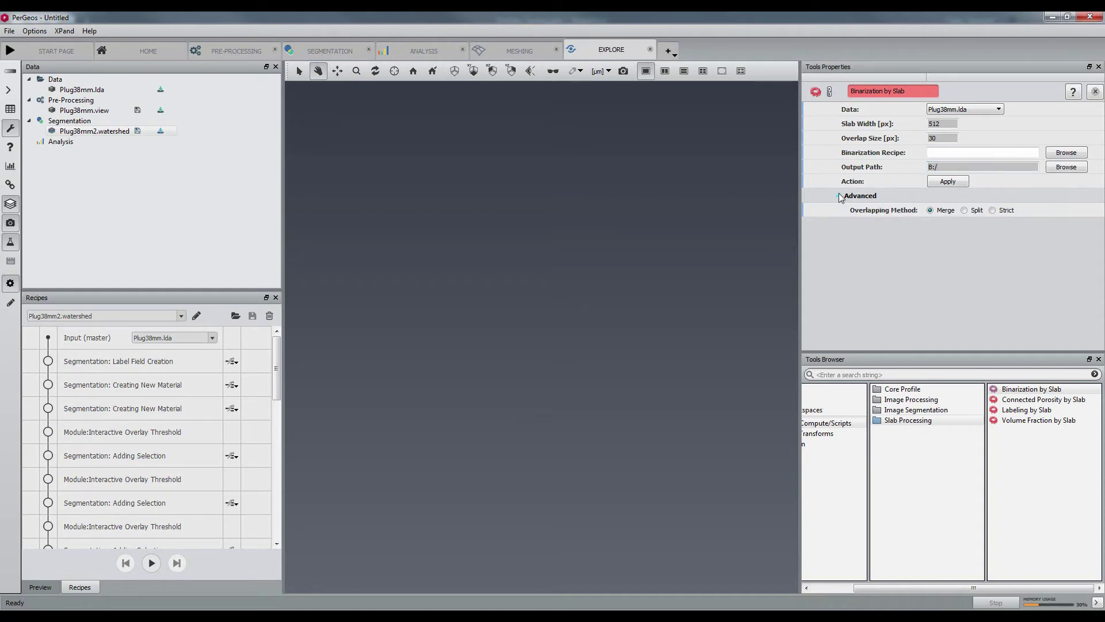
Binarize the full plug with Plug38mm2.watershed.hxrecipe and select the resulting Plug38mm.labels.lda
left_click(1048, 153)
left_click(357, 152)
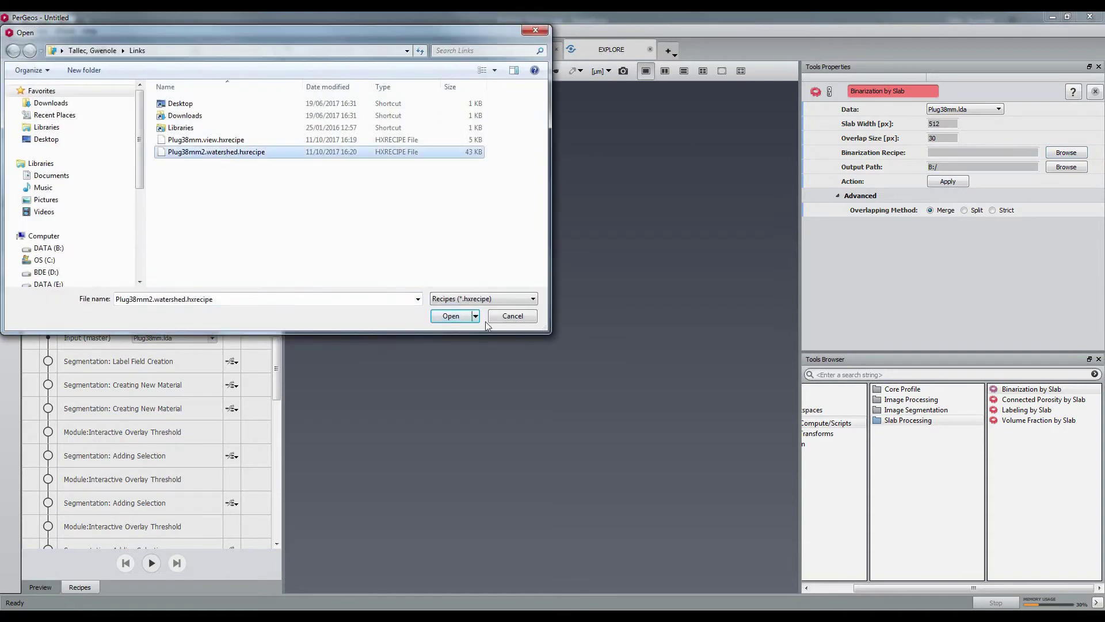
left_click(452, 314)
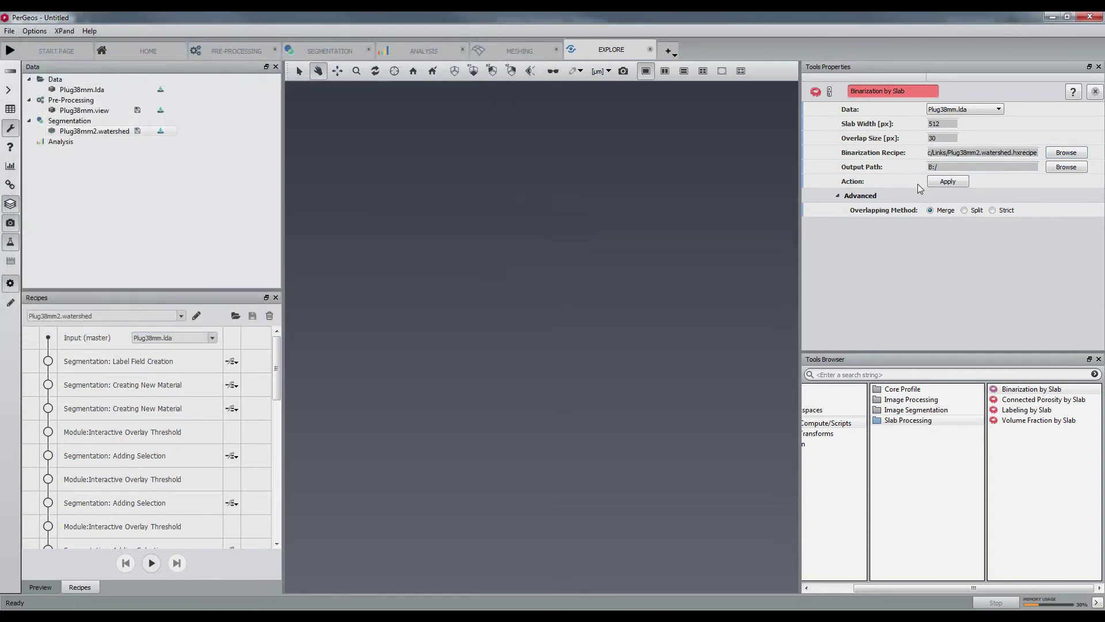
left_click(947, 182)
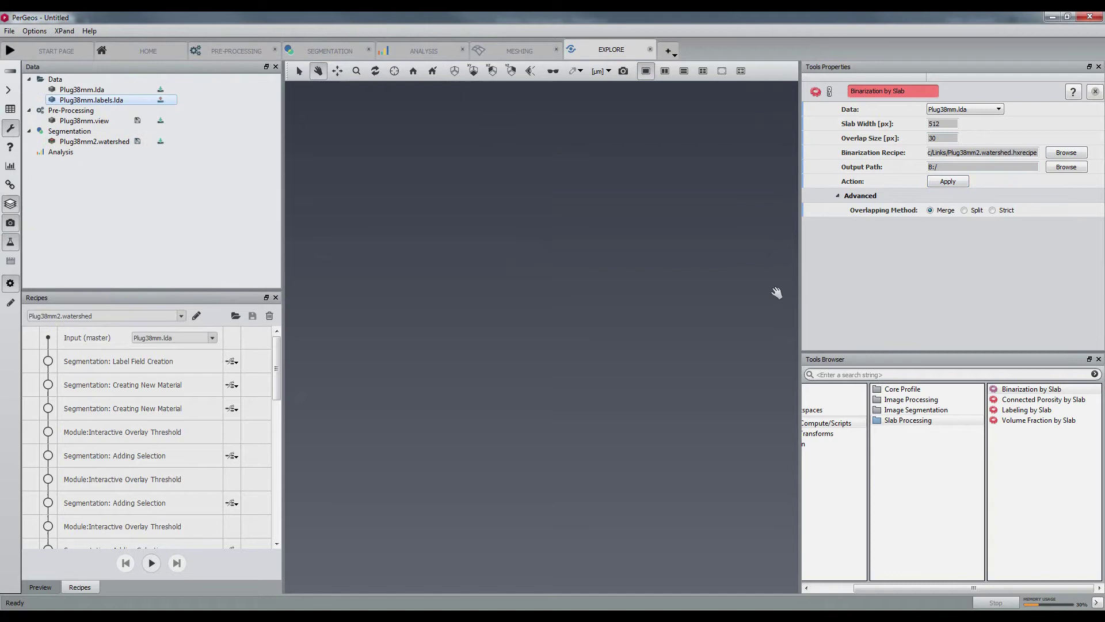
left_click(95, 122)
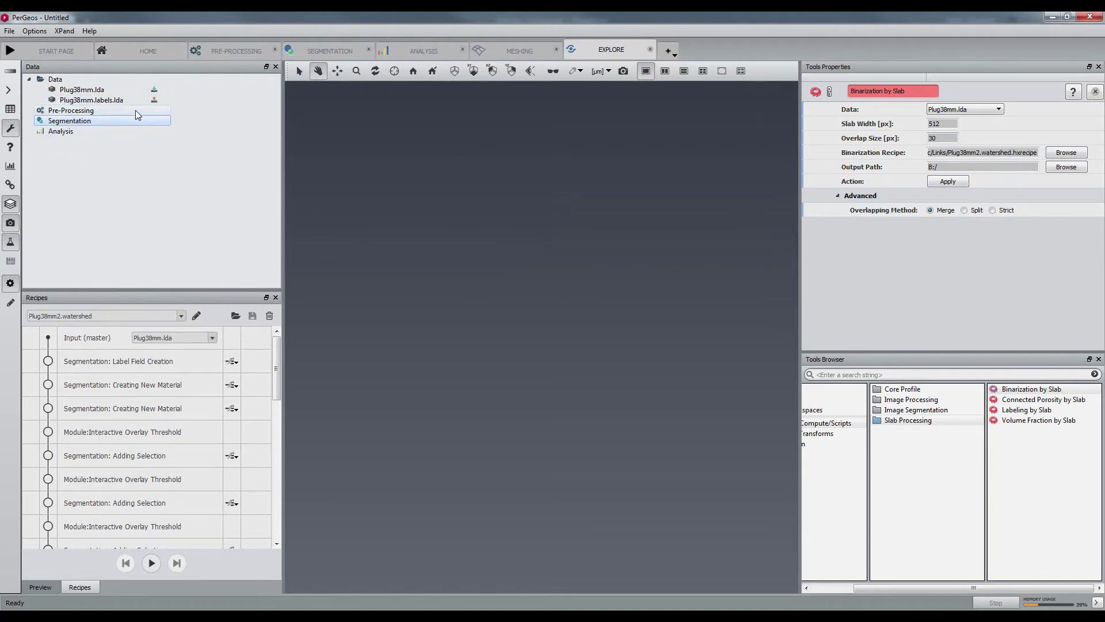
left_click(153, 100)
In the pre-processing workspace, give the labels image a label colormap
left_click(231, 52)
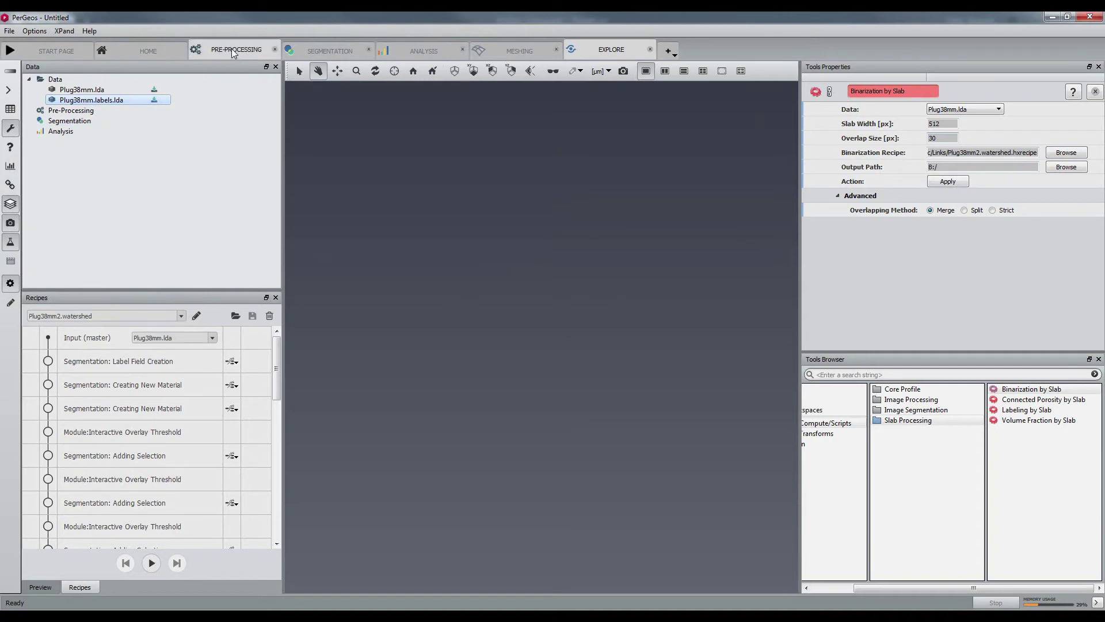
left_click(499, 475)
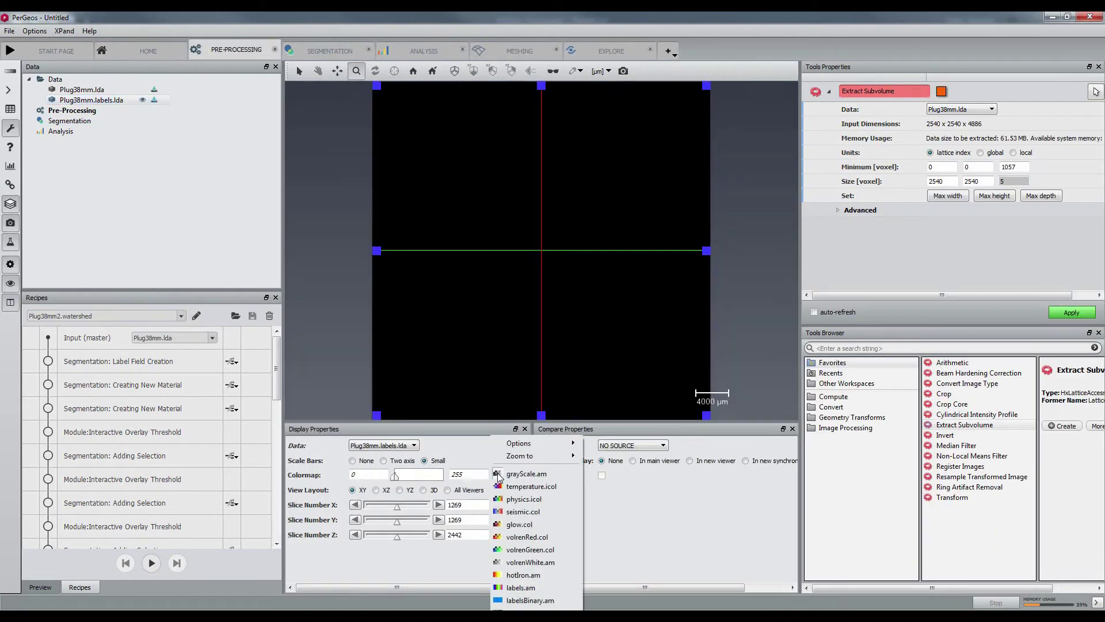
left_click(532, 596)
scroll(537, 289, "up", 1)
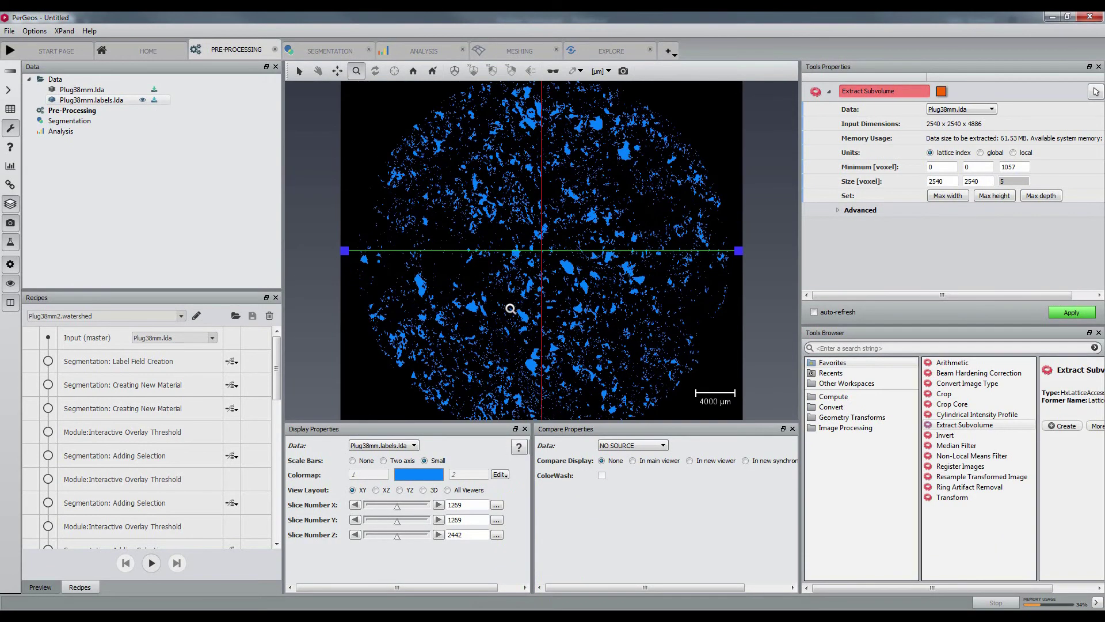
Display Plug38mm.lda with Plug38mm.labels.lda as the compare data
left_click(390, 447)
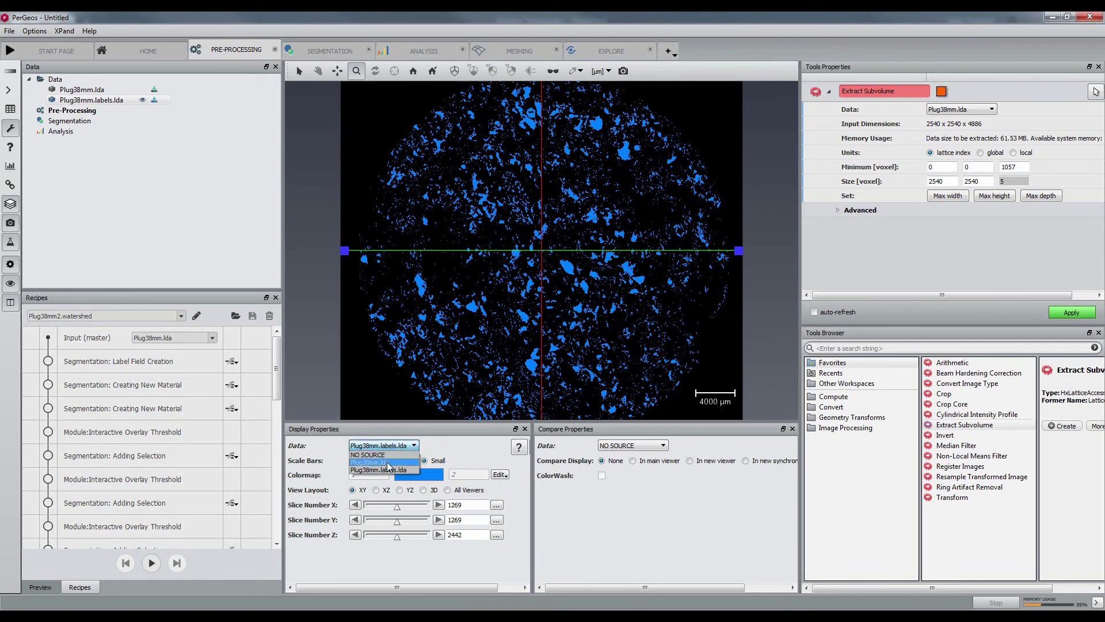
left_click(380, 454)
left_click(632, 445)
left_click(633, 470)
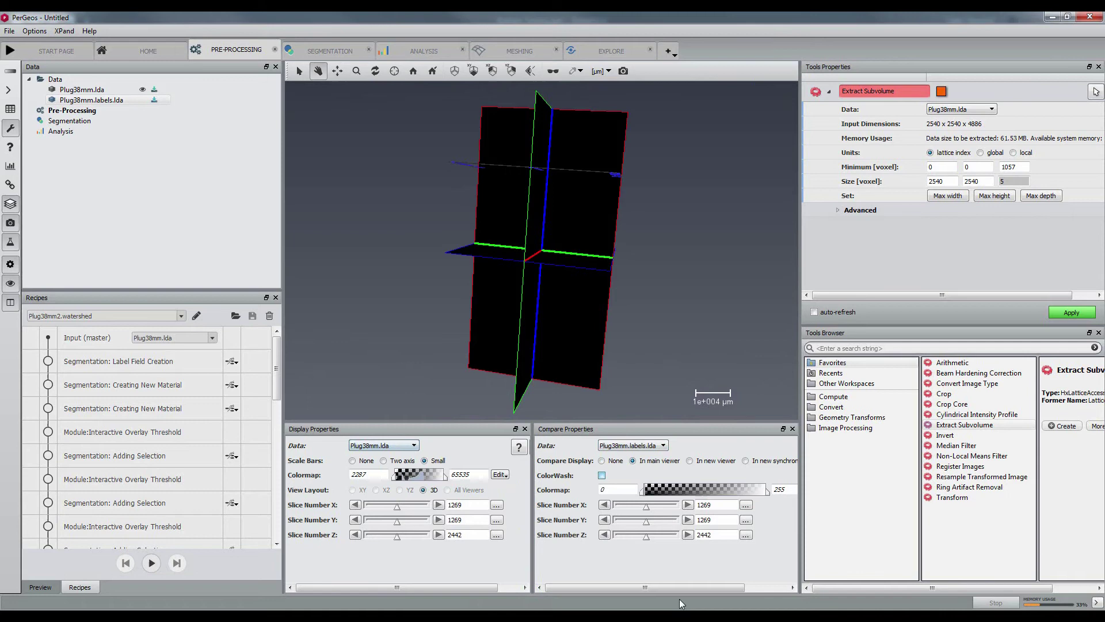
Overlay the labels with ColorWash and Label Blending at weight 0.5, and stand the plug upright
left_click_drag(674, 589, 717, 590)
left_click(731, 502)
left_click(750, 603)
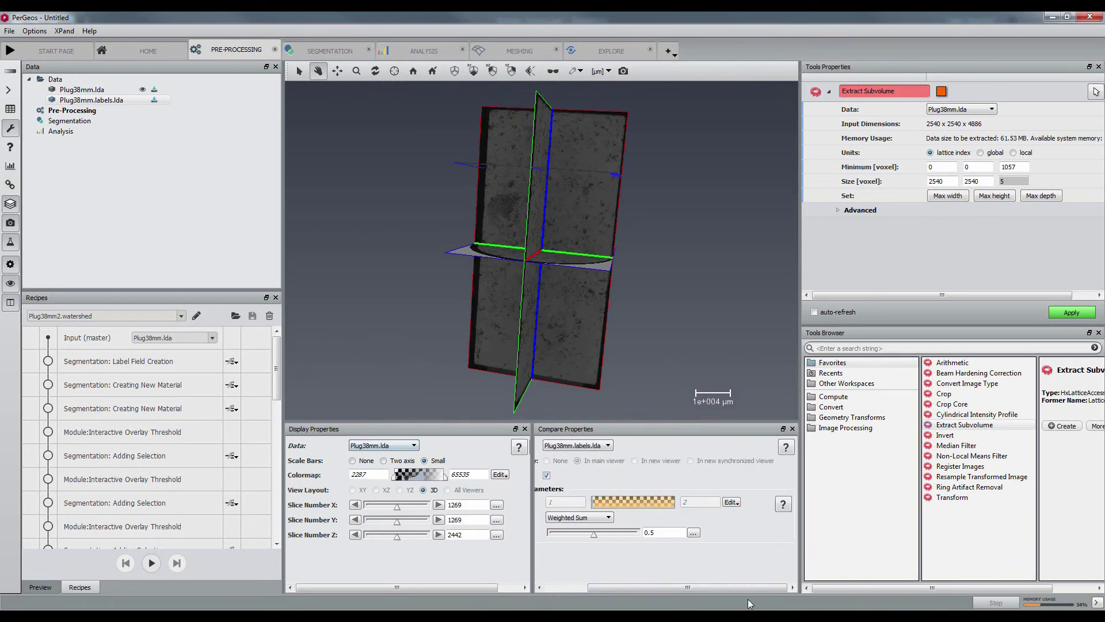
left_click(570, 517)
left_click(570, 537)
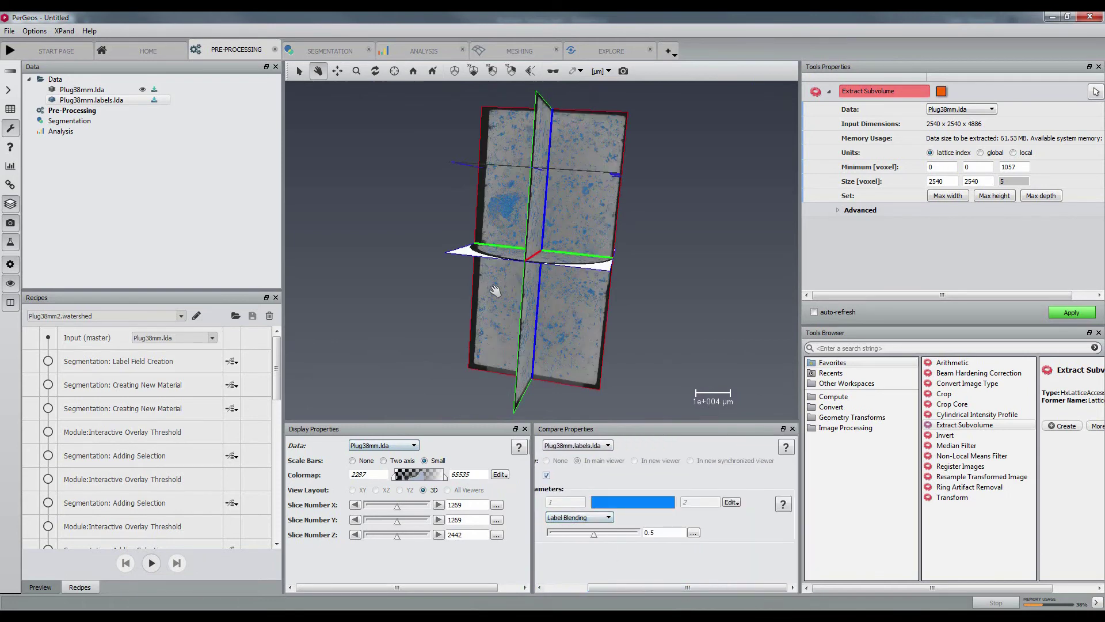
left_click_drag(495, 291, 518, 322)
left_click(41, 587)
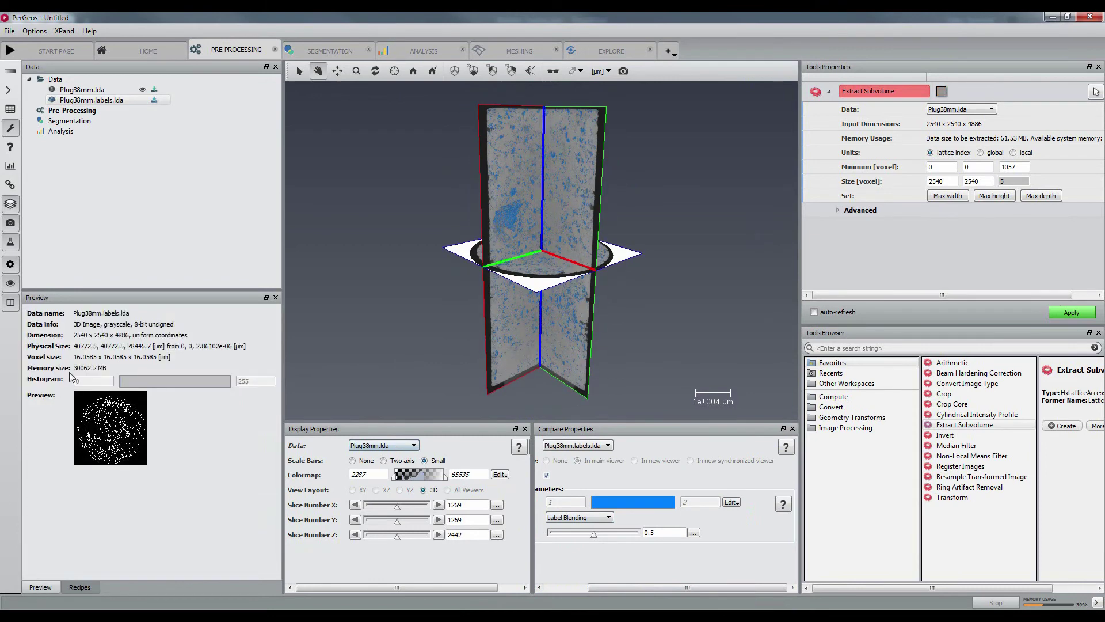